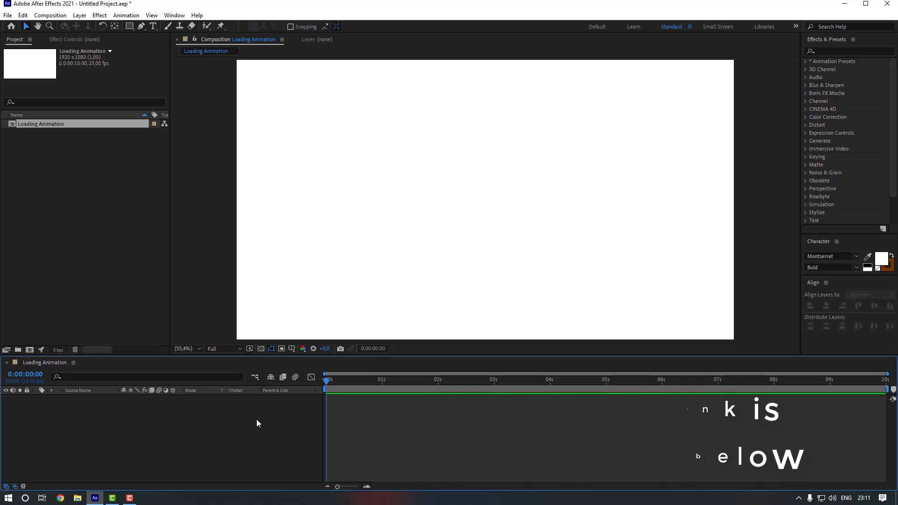
Draw a circle near the middle of the Loading Animation canvas with the Ellipse Tool.
left_click(208, 313)
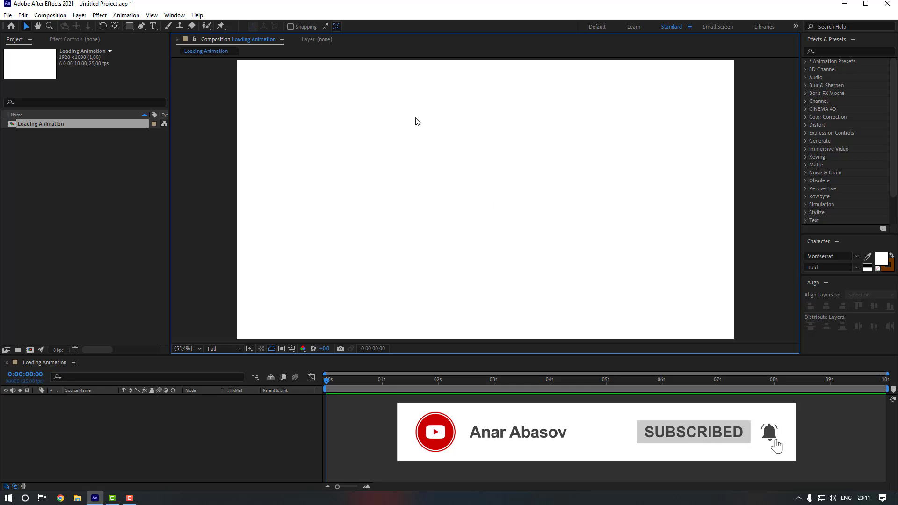
left_click(129, 27)
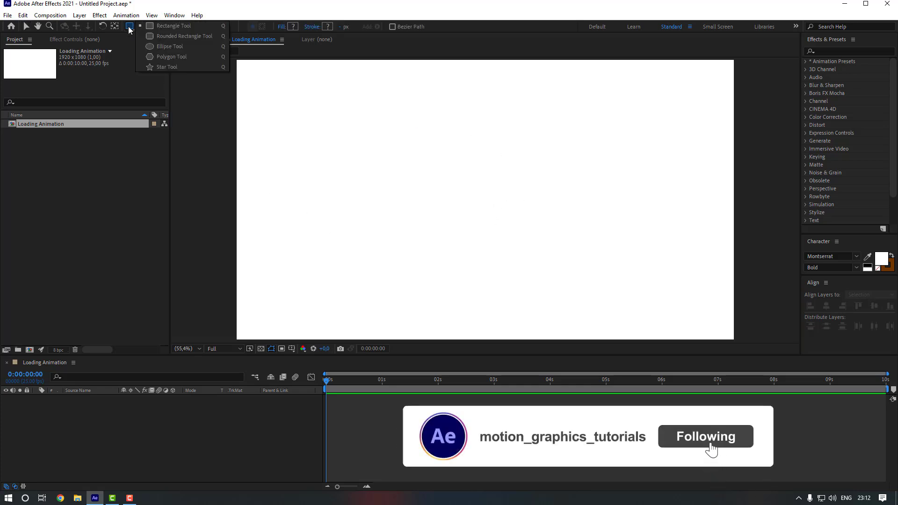
left_click(173, 46)
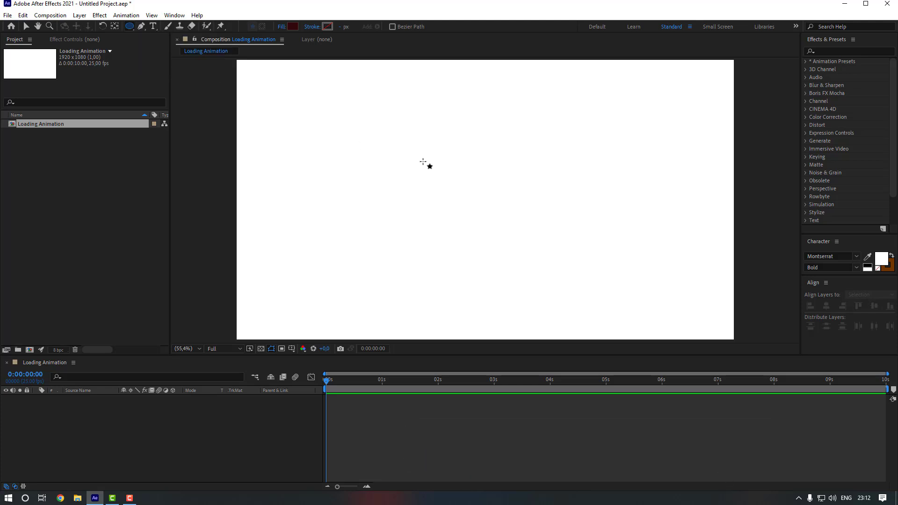
mouse_move(414, 149)
left_mouse_down()
mouse_move(495, 201)
mouse_move(513, 248)
left_mouse_up()
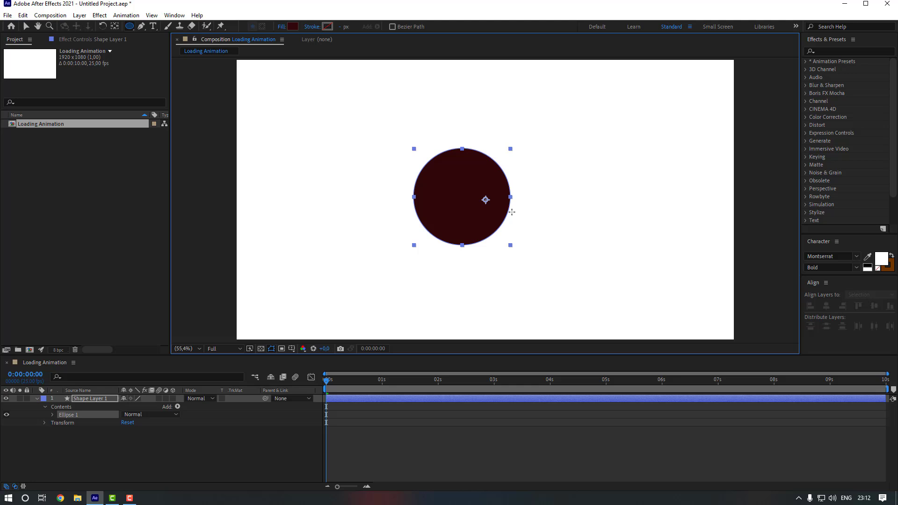
Centre the circle horizontally and vertically in the composition with the Align panel.
left_click(114, 27)
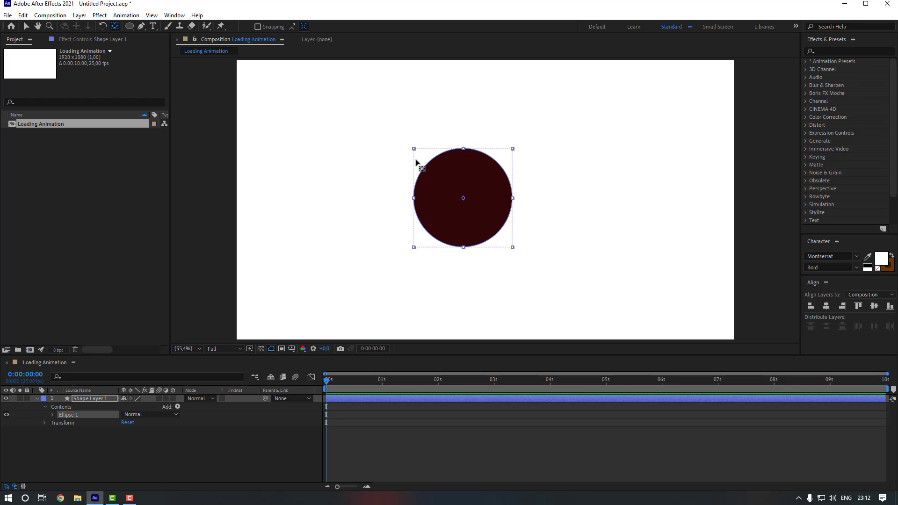
left_click(26, 26)
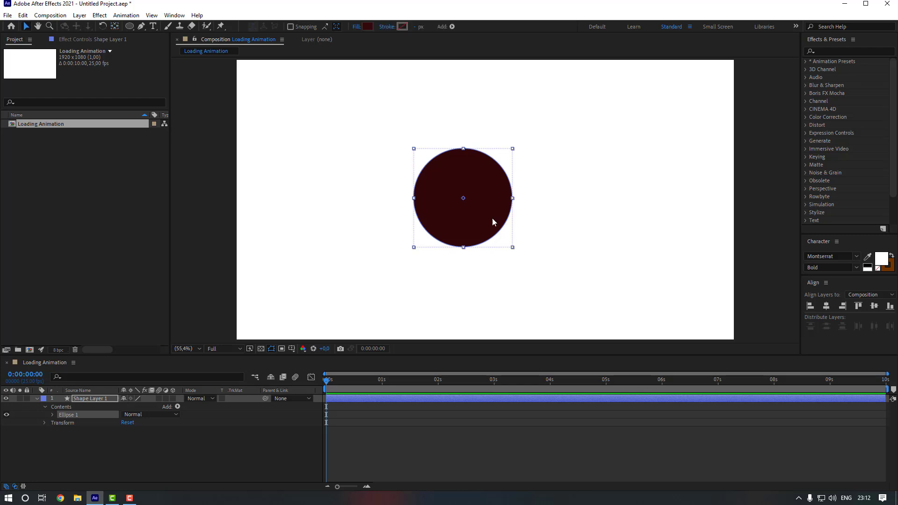
left_click(827, 306)
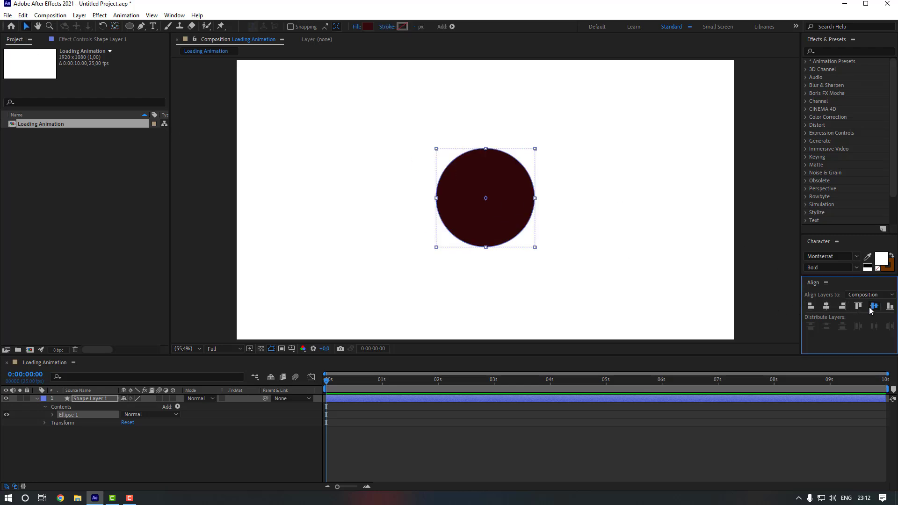
left_click(875, 306)
Remove the circle's fill and thicken its outline to 14 px.
left_click(357, 28)
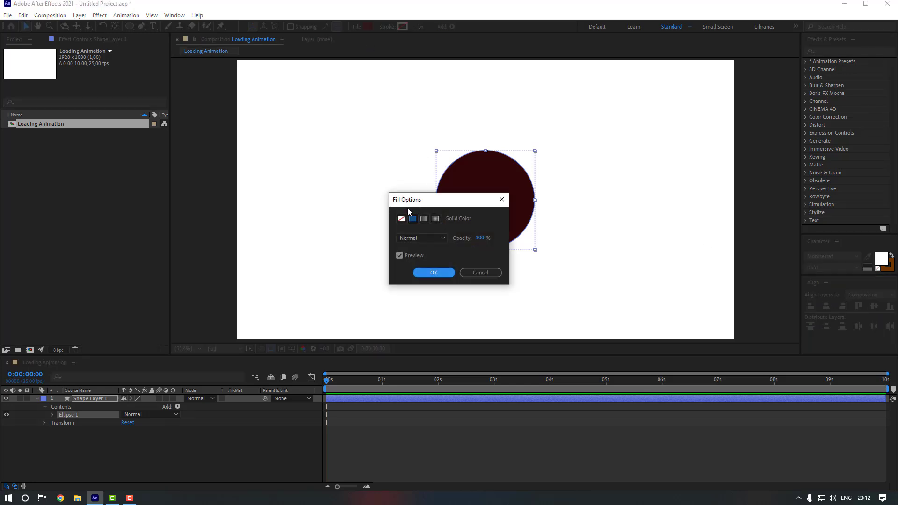
left_click(401, 216)
left_click(421, 272)
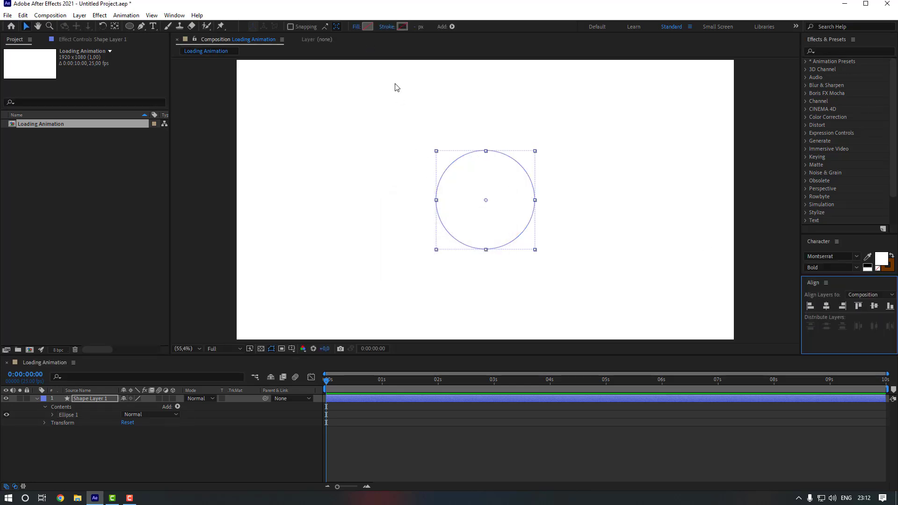
left_click_drag(415, 28, 424, 27)
Colour the ring's outline blue 497BEA.
left_click(403, 26)
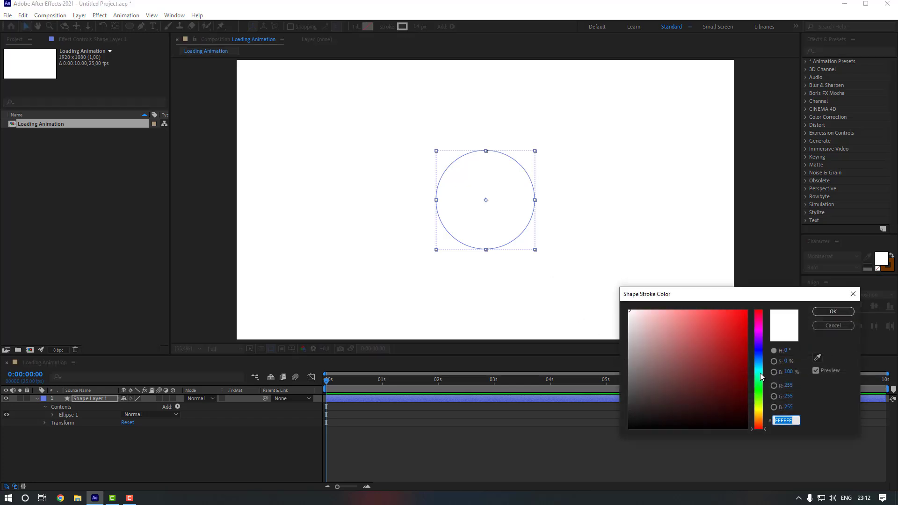
left_click_drag(760, 372, 759, 357)
left_click(710, 320)
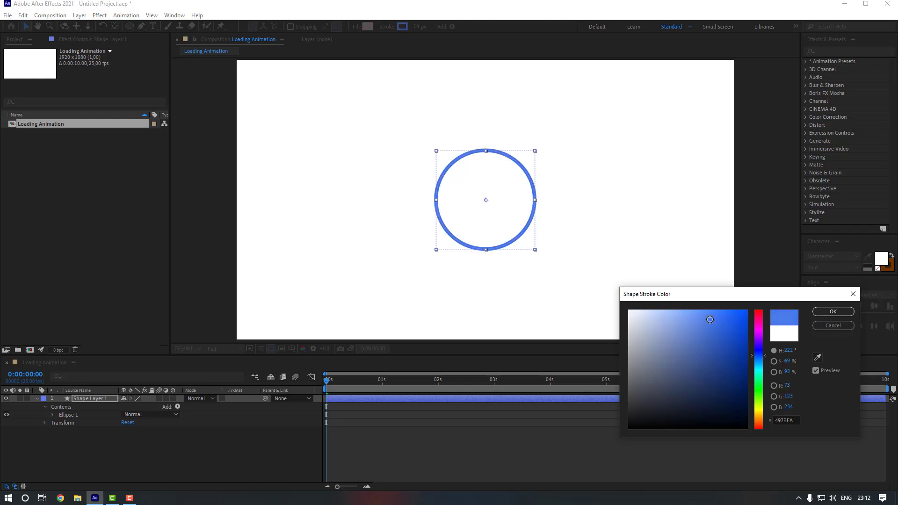
left_click(833, 311)
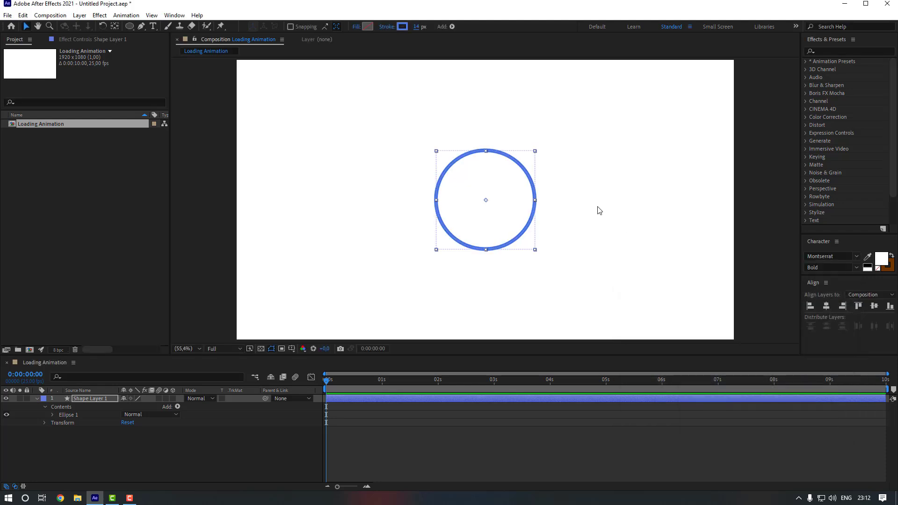
left_click(92, 399)
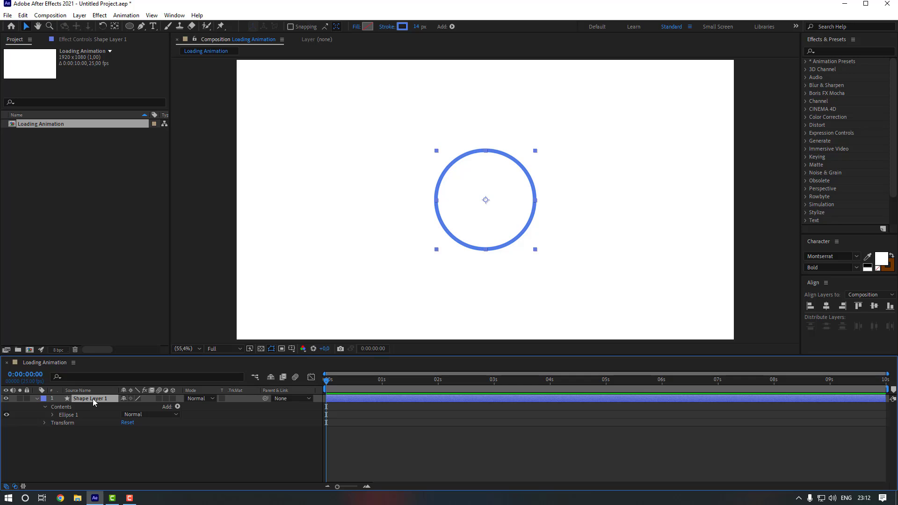
Rename the ring's layer to 1 and add Trim Paths to it.
key("Return")
type("1")
left_click(177, 409)
left_click(208, 356)
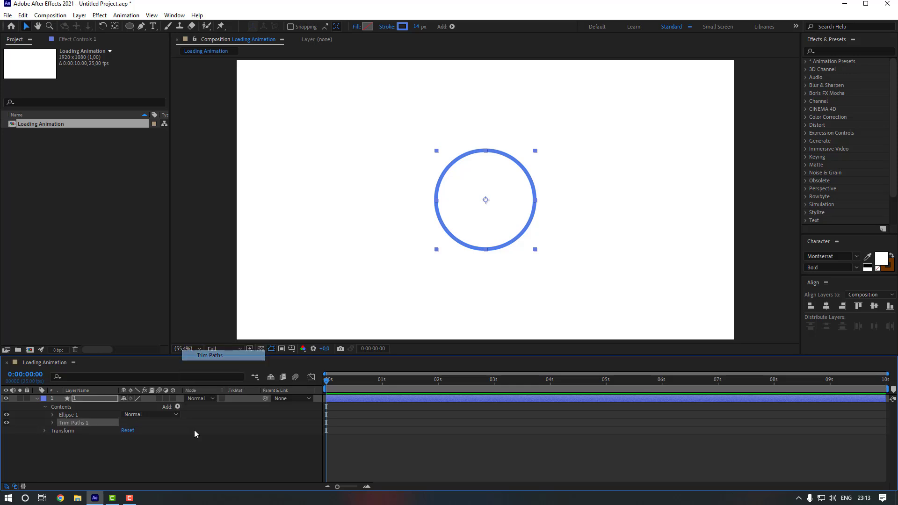
left_click(52, 423)
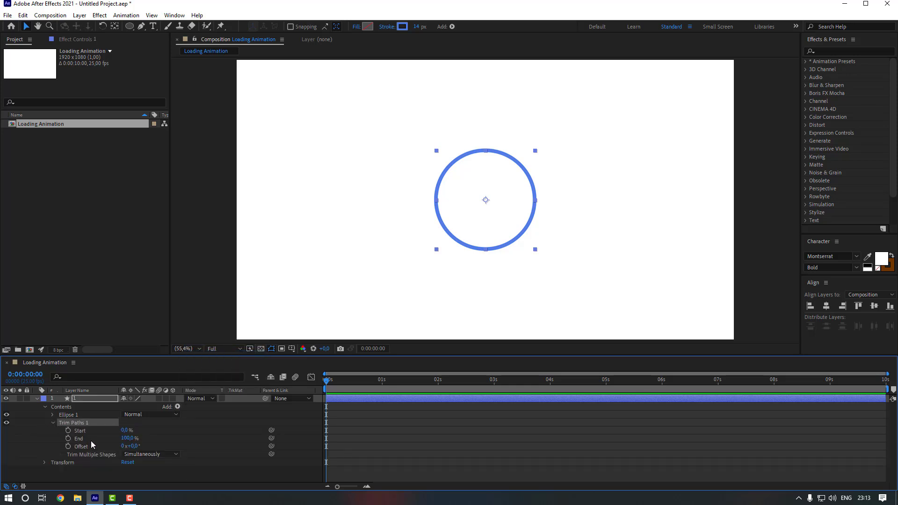
Keyframe Trim Paths End from 0% to 100% over frames 0–10.
left_click(69, 439)
left_click_drag(131, 438, 62, 442)
key("shift+Page_Down")
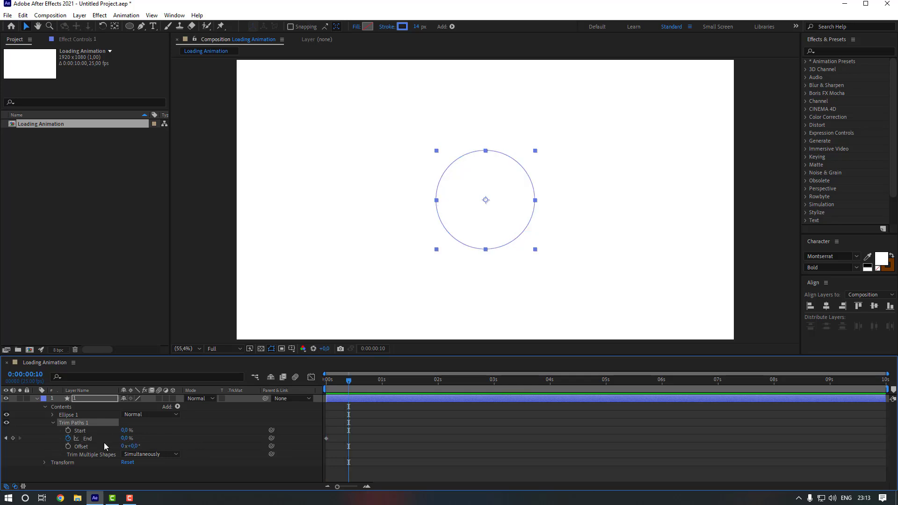
left_click_drag(124, 438, 200, 441)
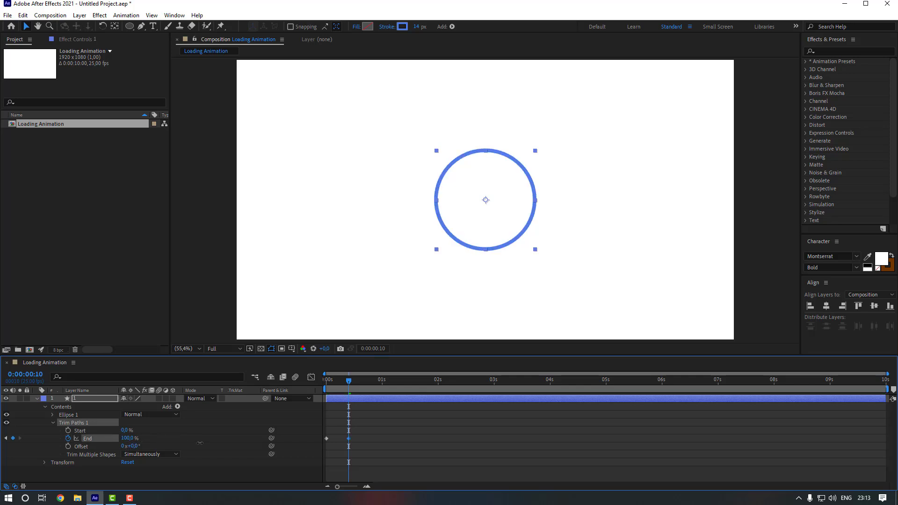
left_click_drag(348, 383, 342, 382)
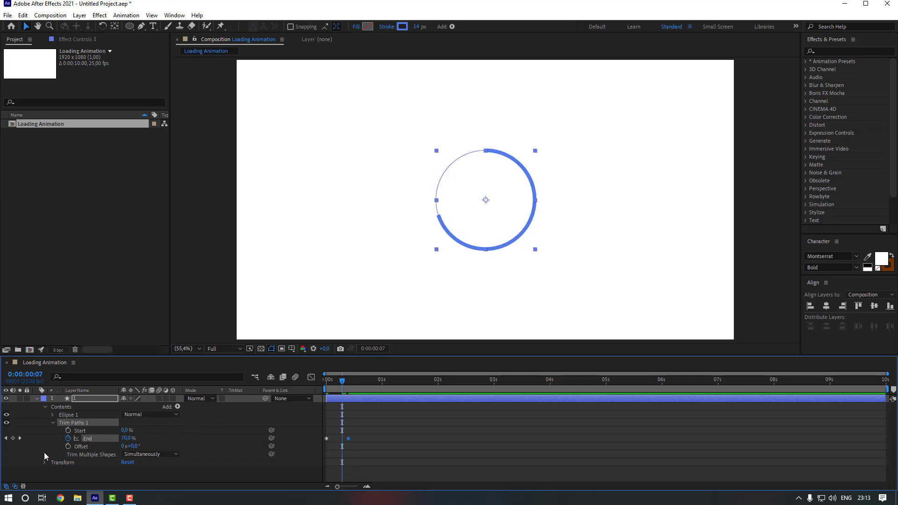
Keyframe Trim Paths Start from 0% to 100% over frames 7–17.
left_click(68, 431)
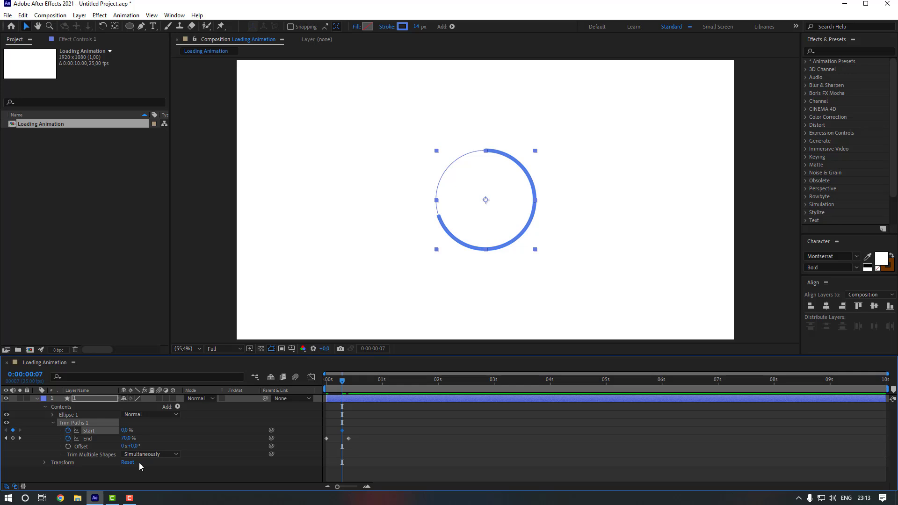
key("shift+Page_Down")
left_click_drag(123, 431, 203, 431)
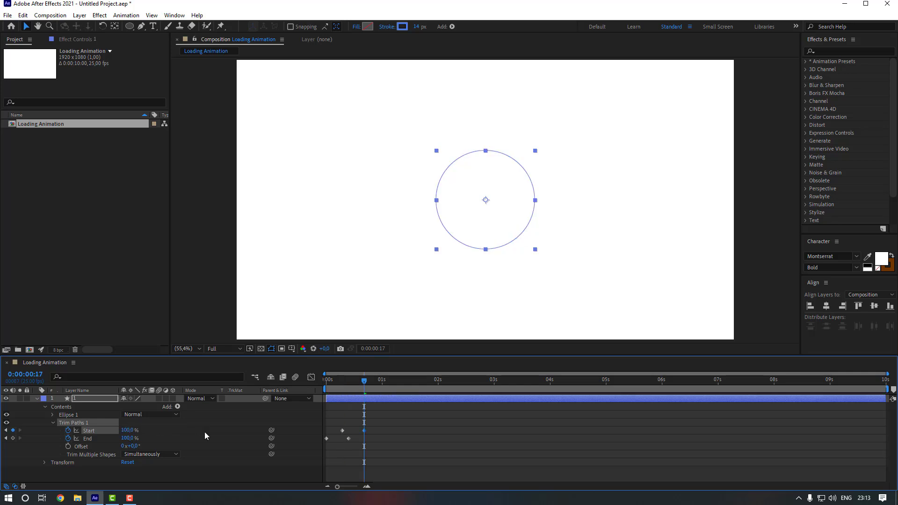
left_click_drag(387, 427, 324, 441)
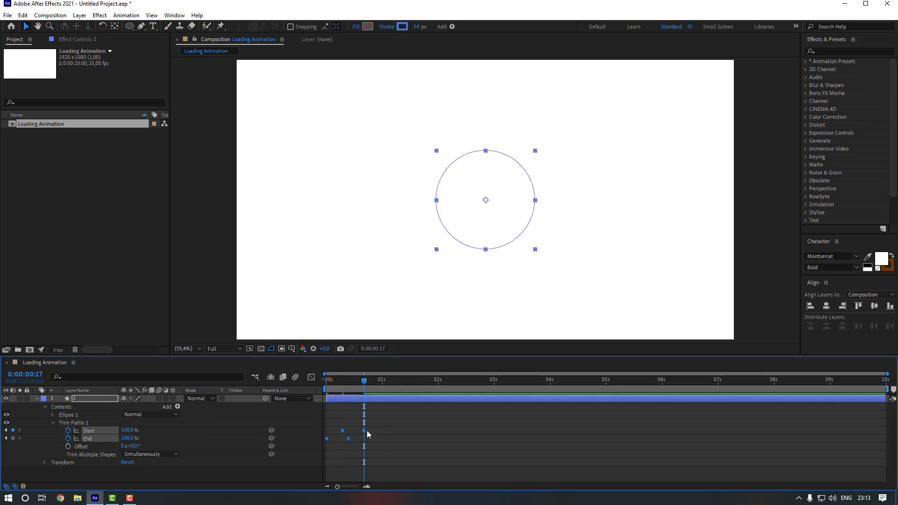
Apply Easy Ease to the Trim Paths keyframes and preview the ring animation.
right_click(368, 433)
mouse_move(421, 423)
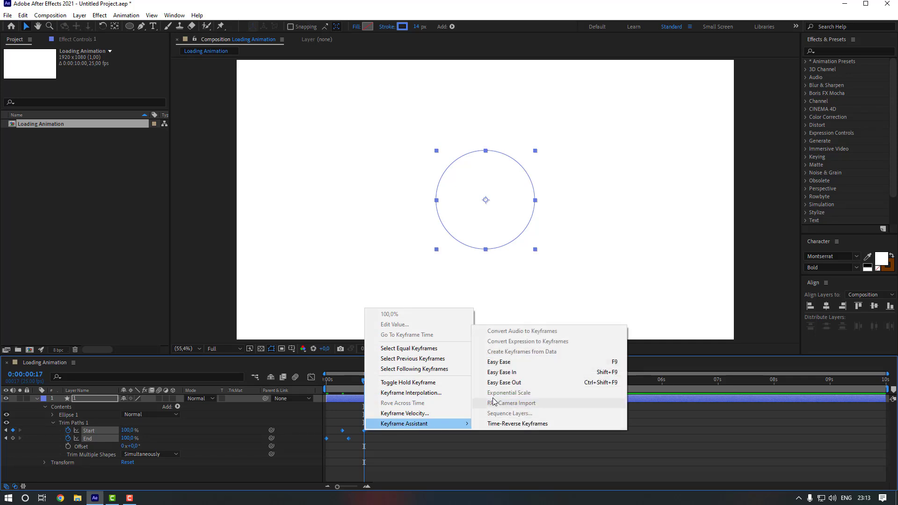
left_click(499, 363)
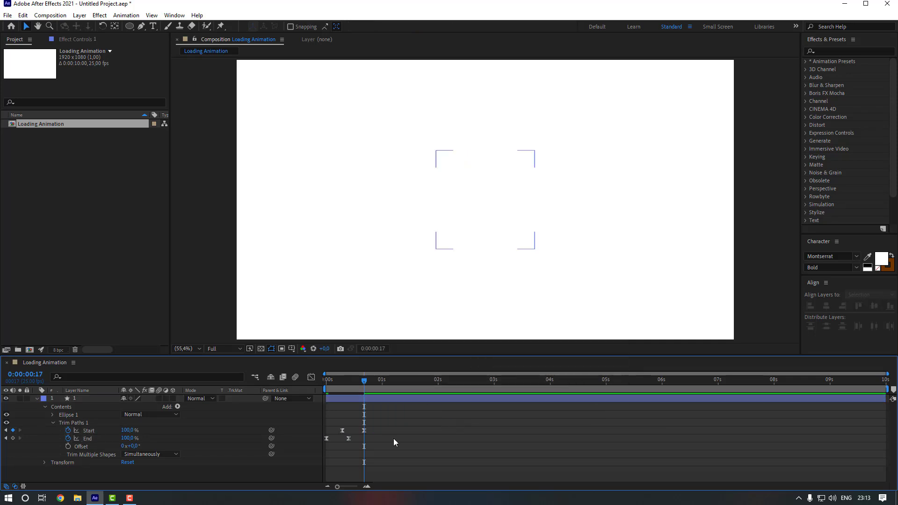
key("Page_Down")
key("n")
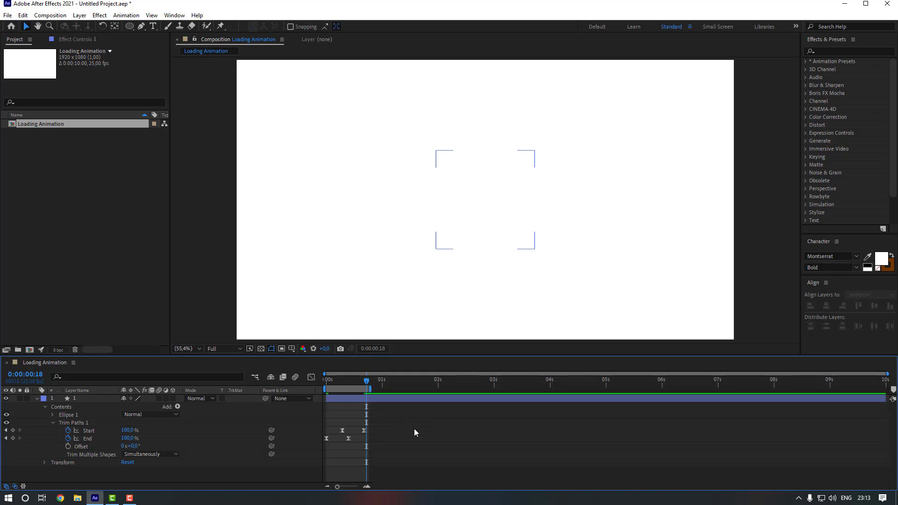
key("space")
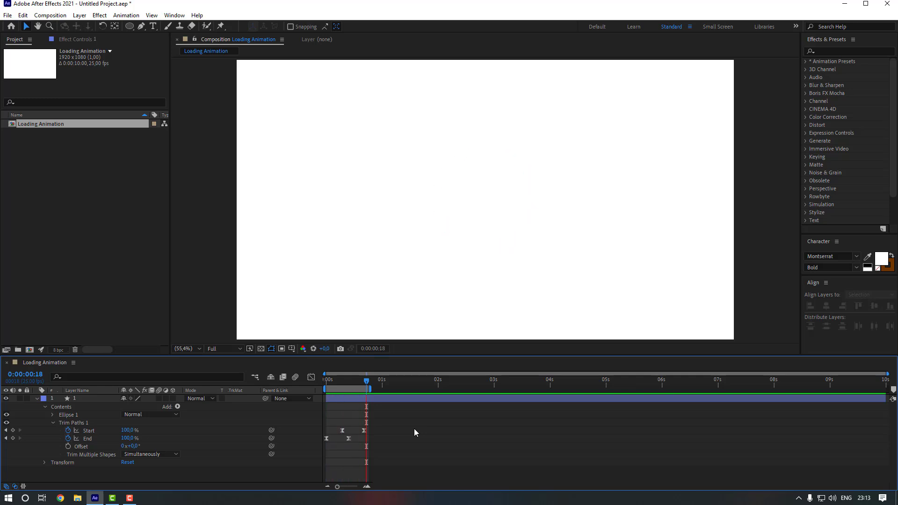
key("space")
Retime the trim keyframes so End runs frames 0–28 and Start 9–37.
left_click_drag(372, 389, 437, 431)
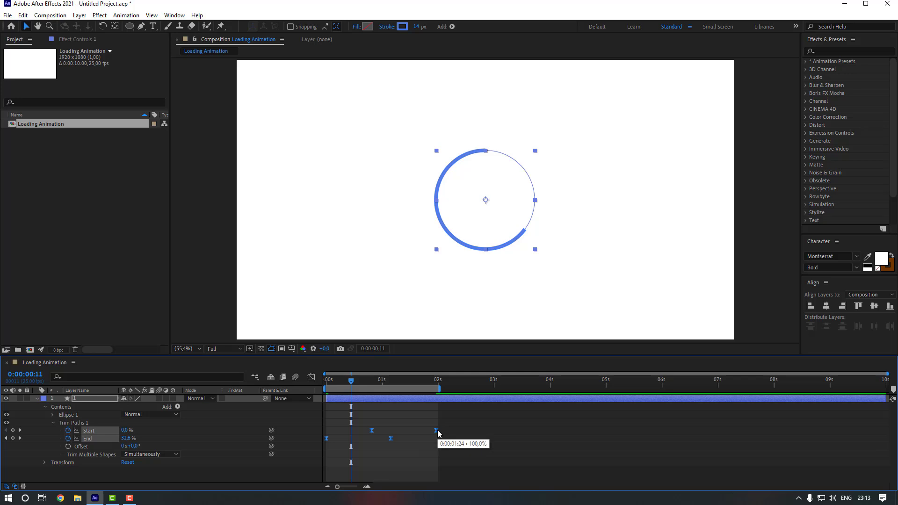
left_click(445, 435)
key("space")
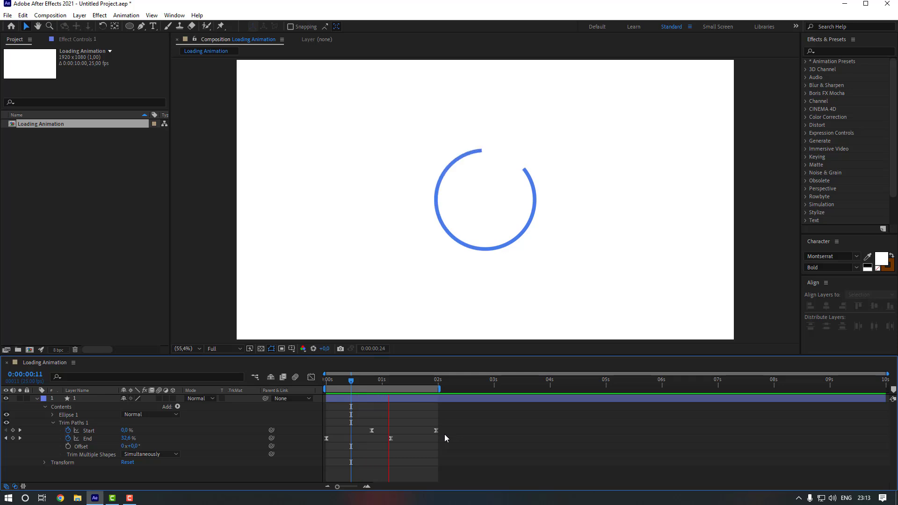
key("space")
left_click_drag(452, 427, 349, 430)
left_click(395, 419)
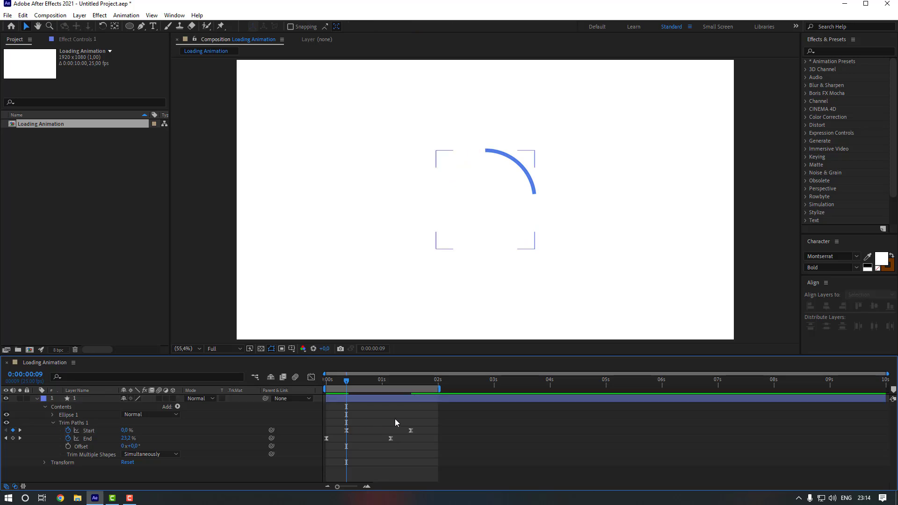
End the work area at 0:00:01:13 and preview the trimmed animation.
left_click(411, 381)
key("n")
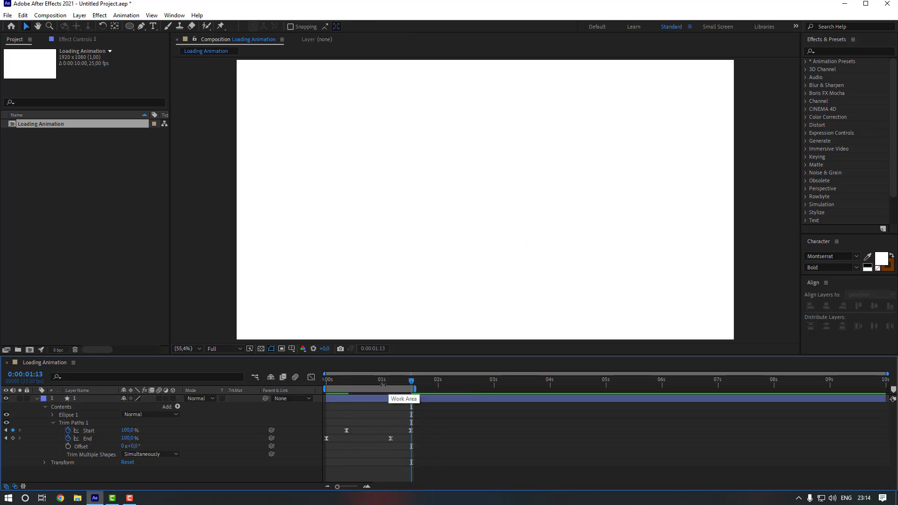
key("space")
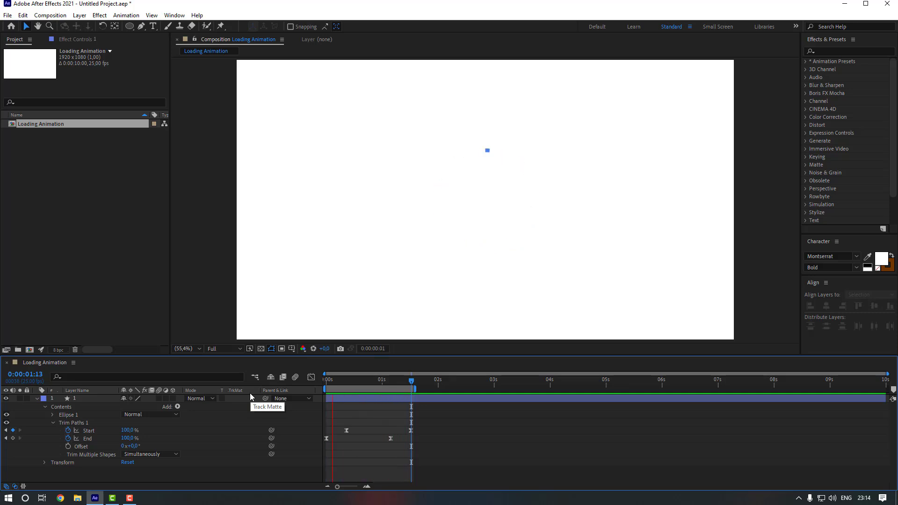
key("space")
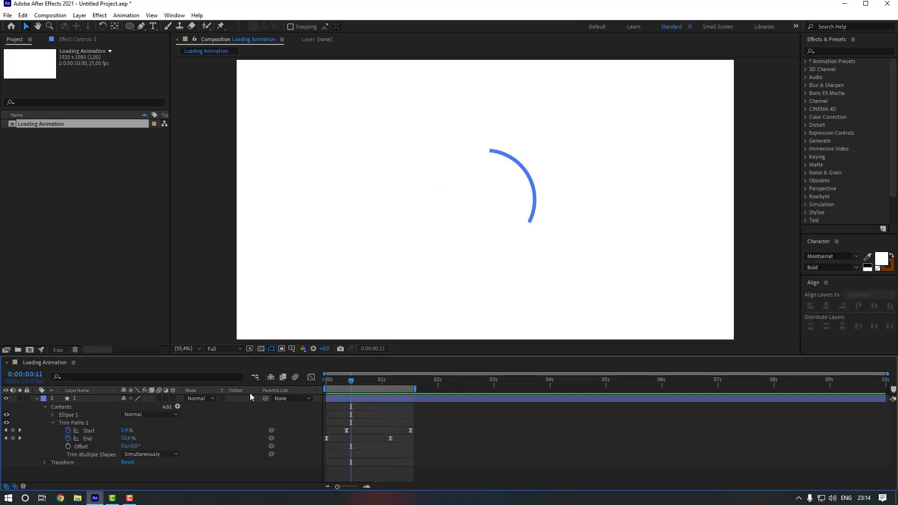
Sharpen the four Trim Paths keyframes' speed curves in the Graph Editor, then preview the snappier arc.
left_click(387, 382)
left_click_drag(435, 425, 301, 444)
left_click(311, 377)
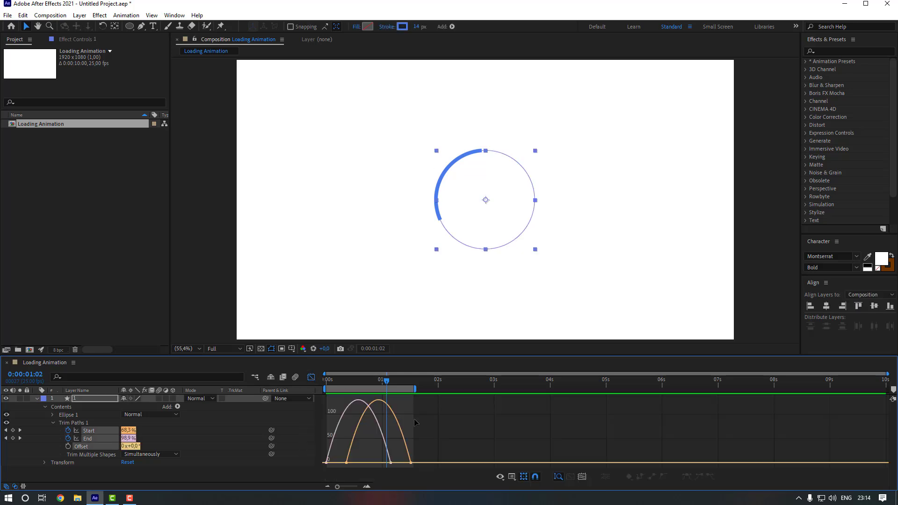
left_click_drag(432, 456, 368, 461)
left_click(363, 458)
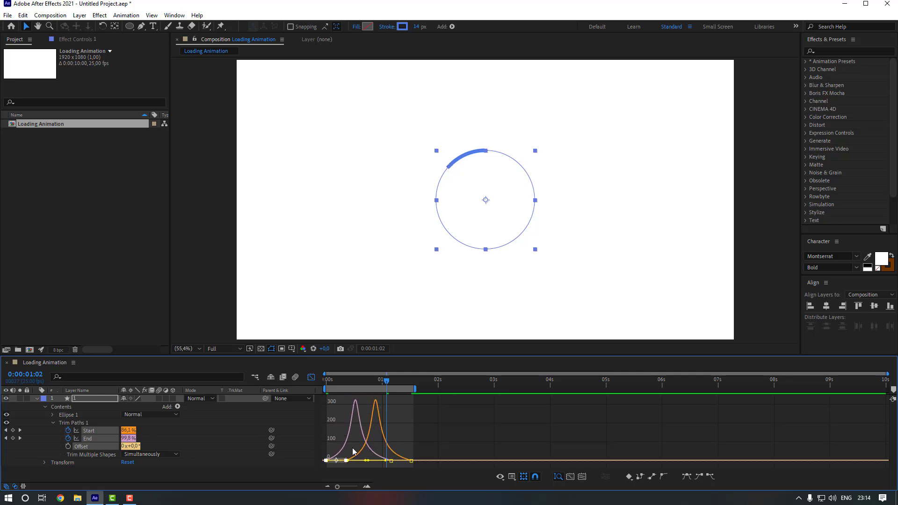
left_click(312, 377)
key("space")
left_click(461, 436)
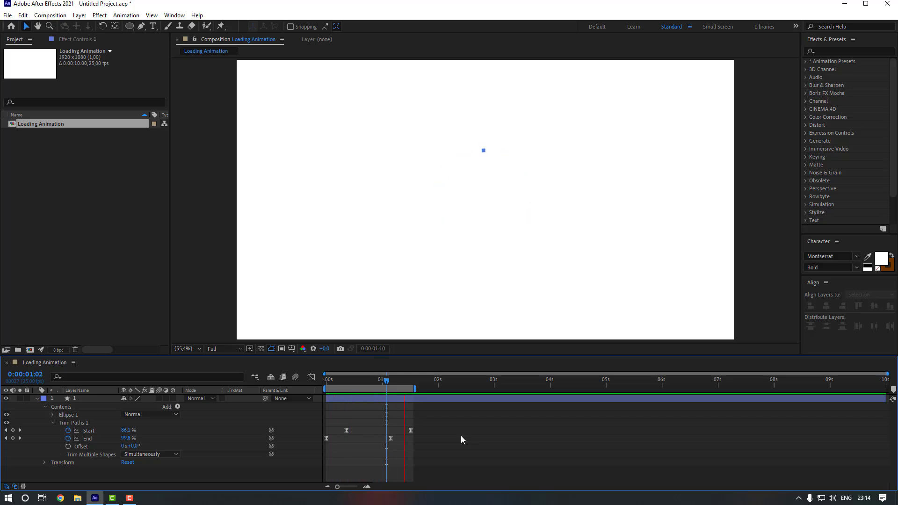
left_click(350, 400)
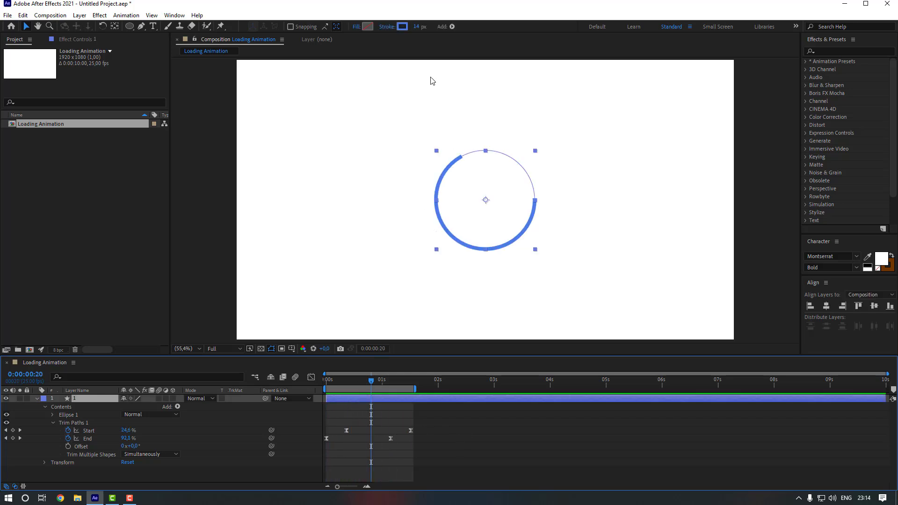
Widen the arc's stroke from 14 to 42 px and set Stroke 1's Line Cap to Round Cap.
left_click_drag(416, 27, 429, 27)
left_click(53, 415)
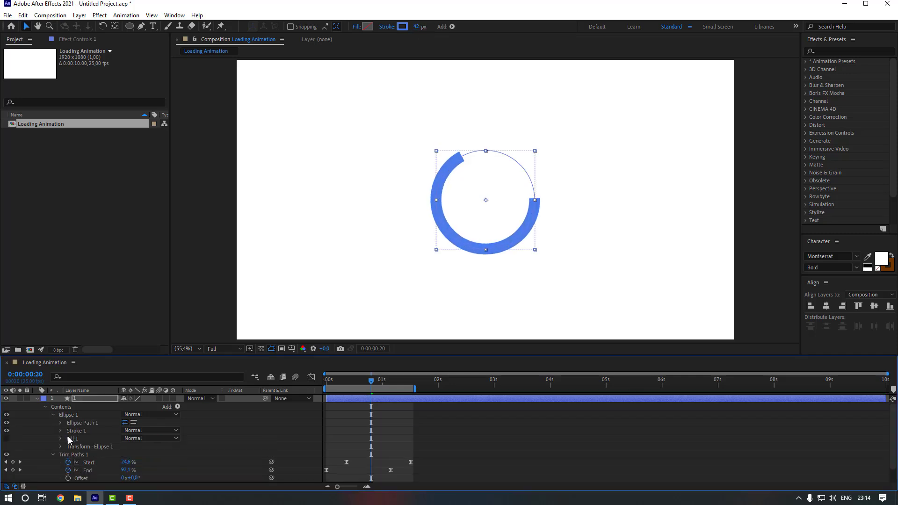
left_click(60, 430)
scroll(74, 434, "down", 2)
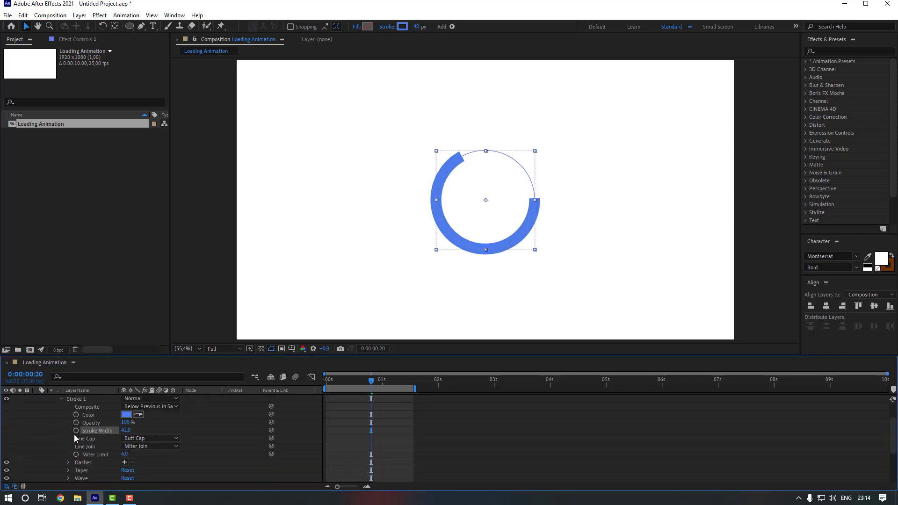
left_click(158, 439)
left_click(155, 459)
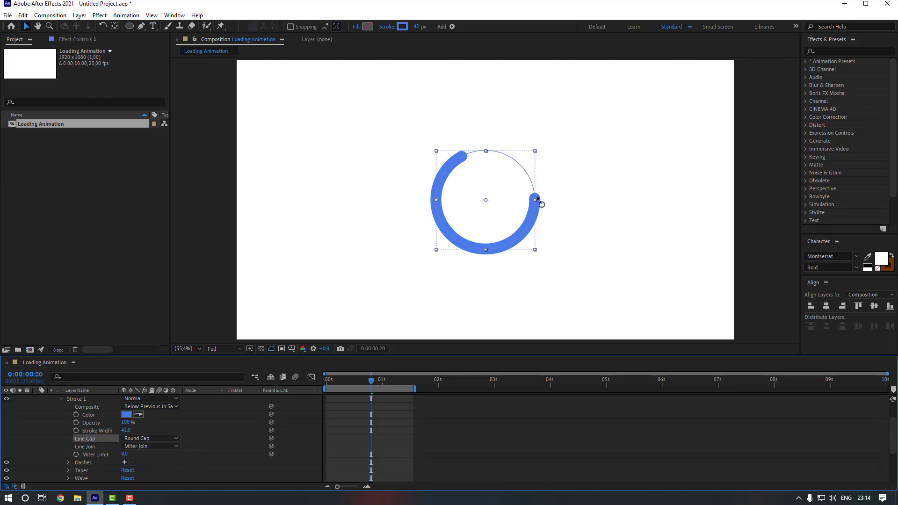
left_click(354, 440)
scroll(116, 434, "up", 2)
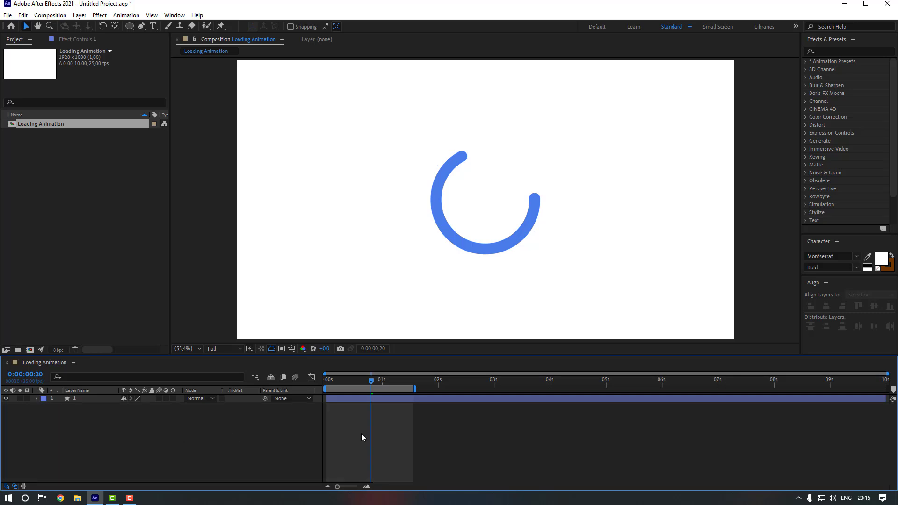
Reveal the arc layer's keyframed properties and play back the spinner animation.
key("u")
key("space")
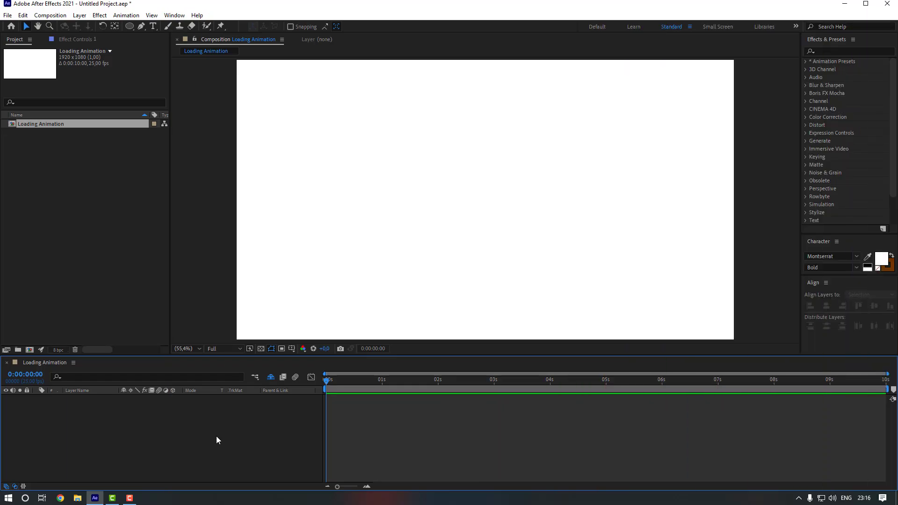
Draw a small circle left of centre and remove its stroke.
left_click(131, 28)
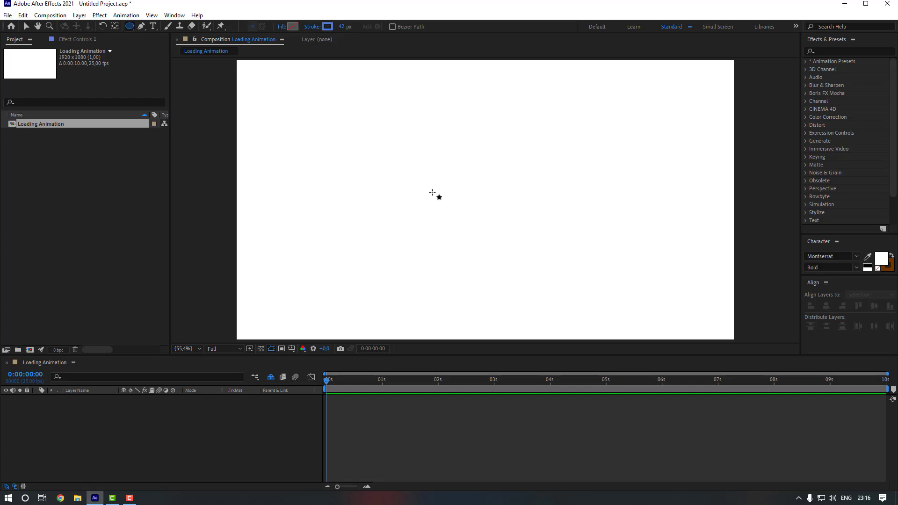
left_click(370, 167)
left_click_drag(370, 167, 395, 193)
left_click(310, 31)
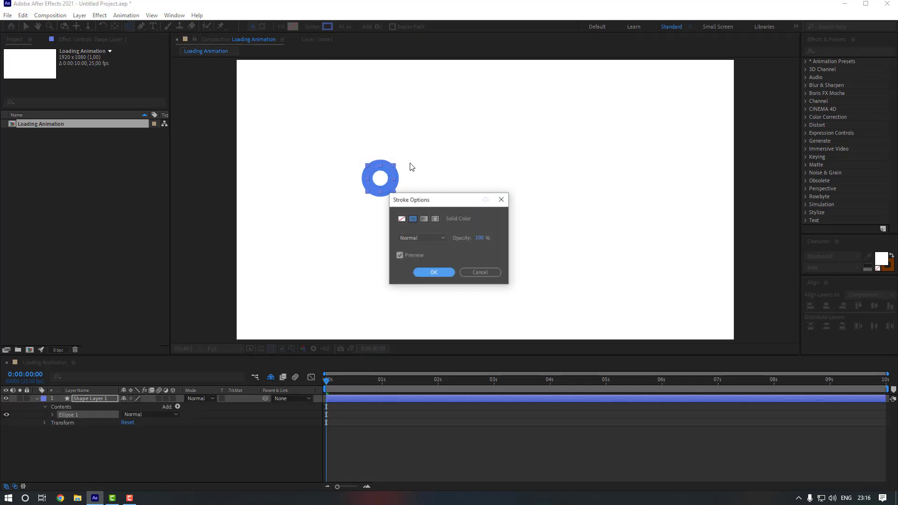
left_click(401, 218)
left_click(434, 273)
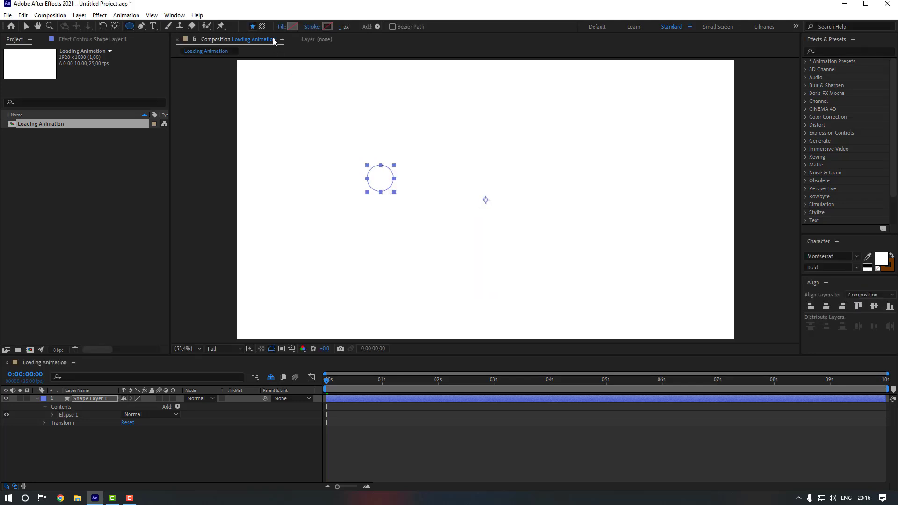
Give the circle a solid 5370ED blue fill.
left_click(280, 28)
left_click(413, 218)
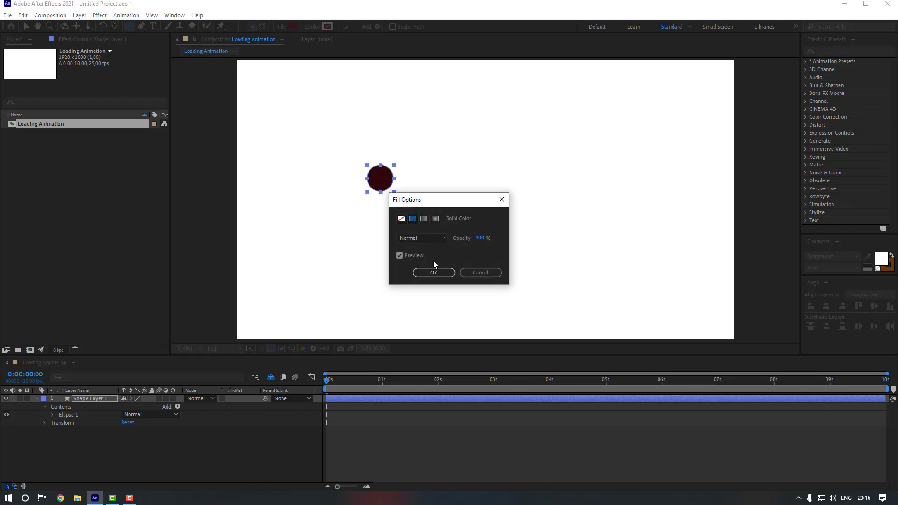
left_click(433, 273)
left_click(293, 28)
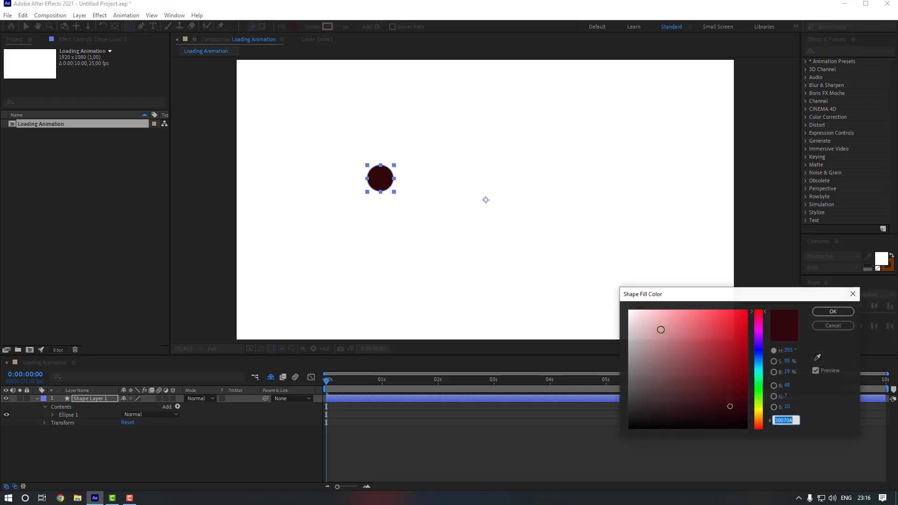
left_click_drag(758, 370, 760, 357)
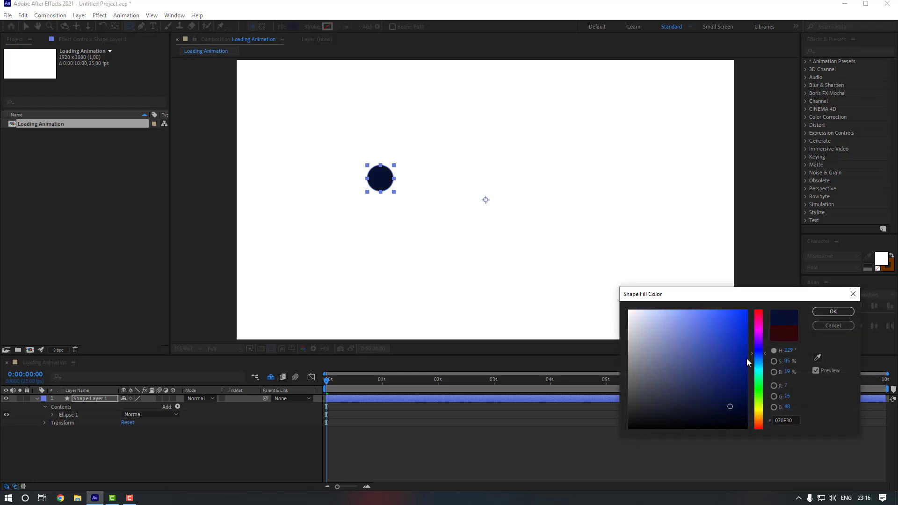
left_click_drag(691, 315, 706, 318)
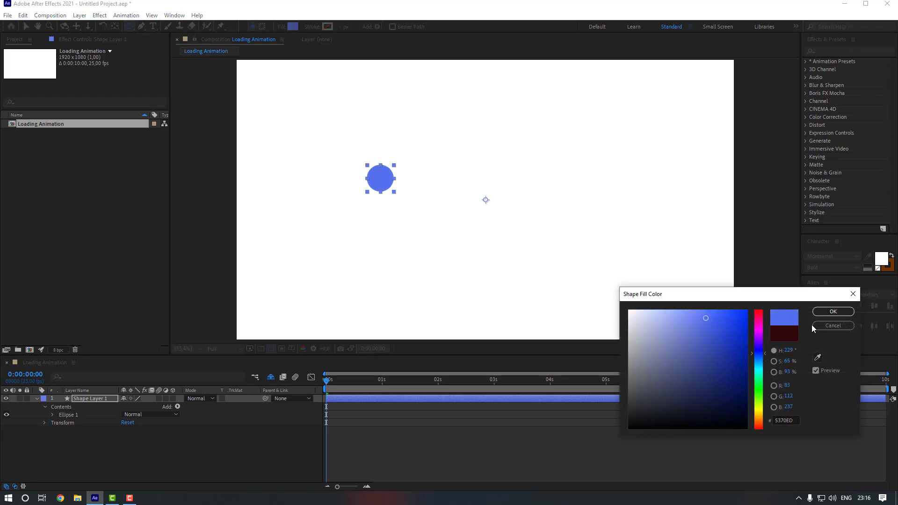
left_click(830, 312)
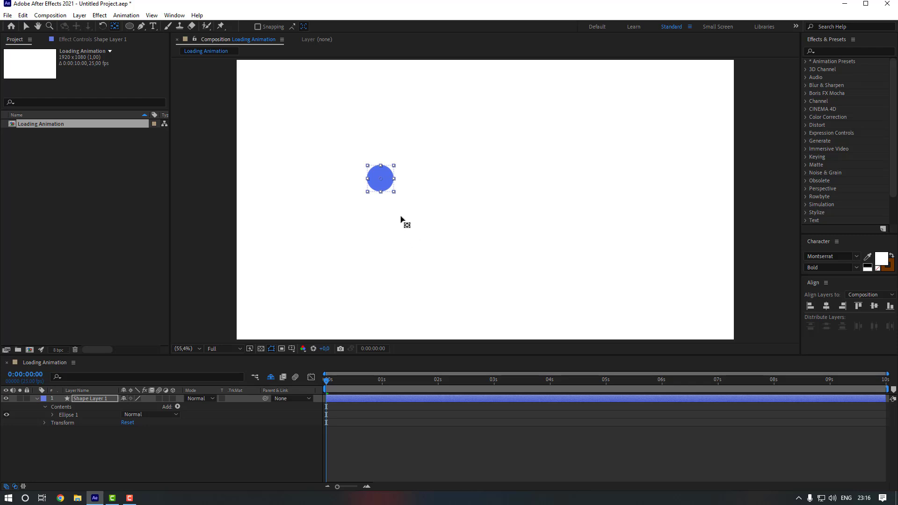
Return to the Selection tool and collapse the circle's shape layer properties.
key("v")
left_click(385, 181)
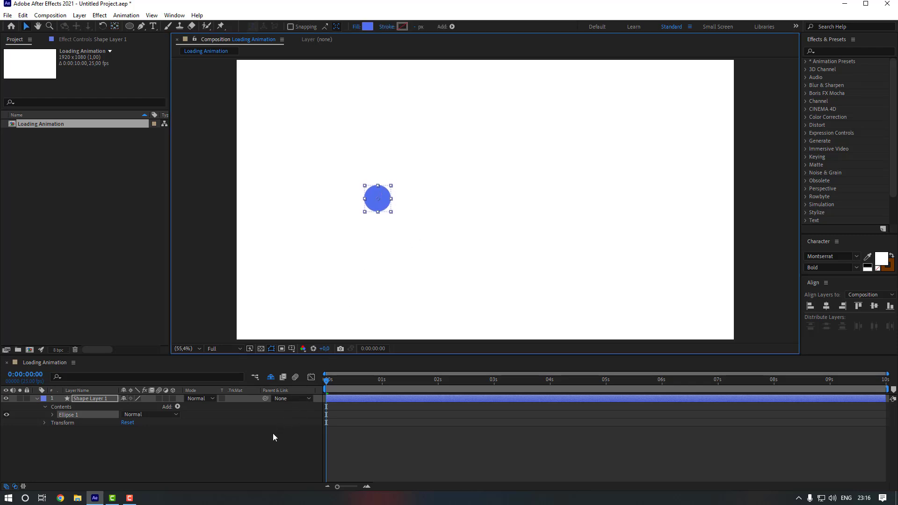
left_click(228, 414)
left_click(103, 400)
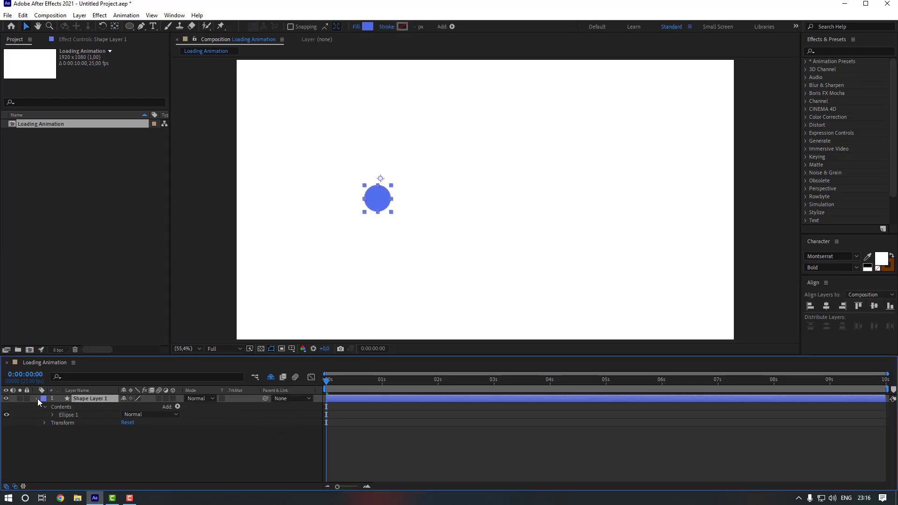
left_click(37, 398)
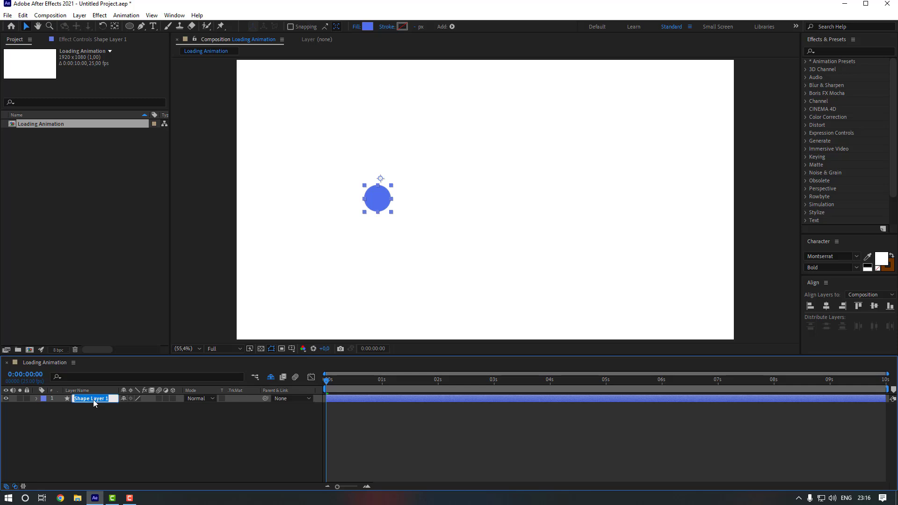
Rename the circle layer to 1, duplicate it twice and shift the copies right into a row.
type("1")
key("Return")
key("ctrl+d")
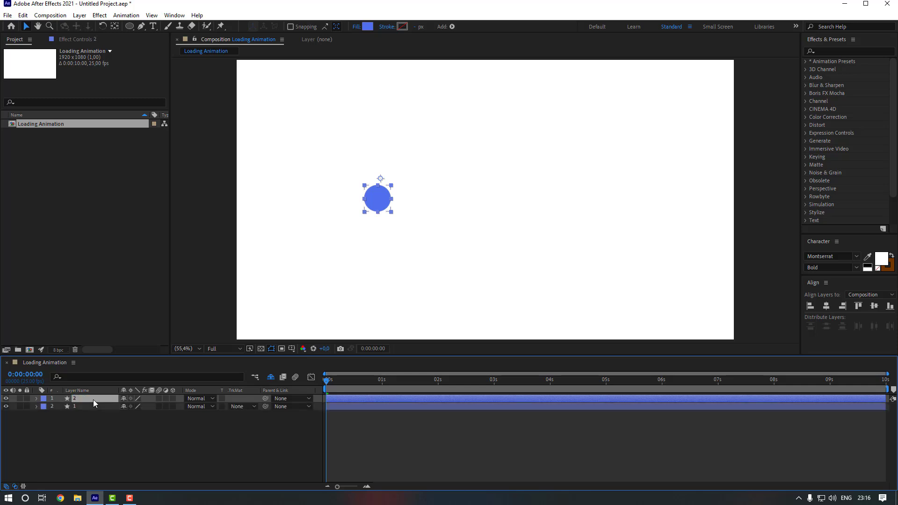
key("ctrl+d")
left_click(106, 407)
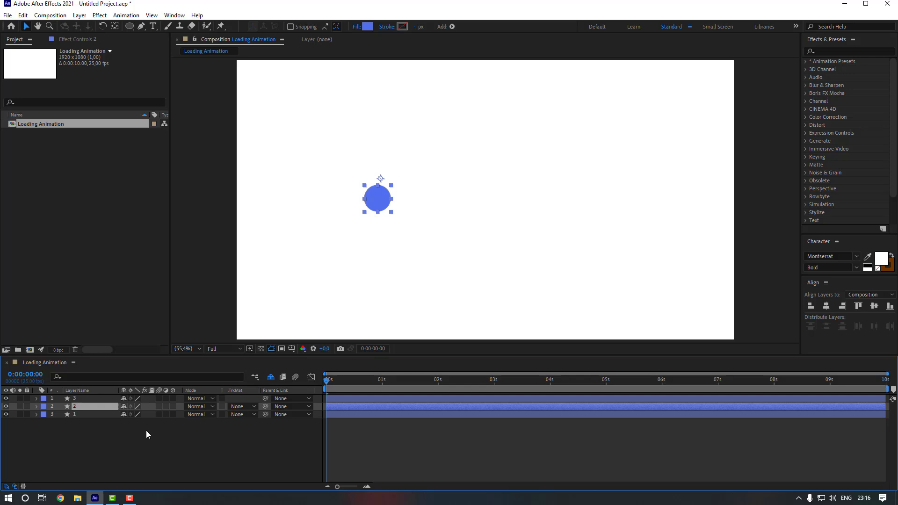
key("shift+Right")
key("shift+Right")
key("shift+Right")
key("shift+Right")
key("shift+Right")
key("shift+Right")
key("shift+Right")
key("shift+Right")
key("shift+Right")
key("shift+Right")
key("shift+Right")
key("shift+Right")
key("shift+Right")
key("shift+Right")
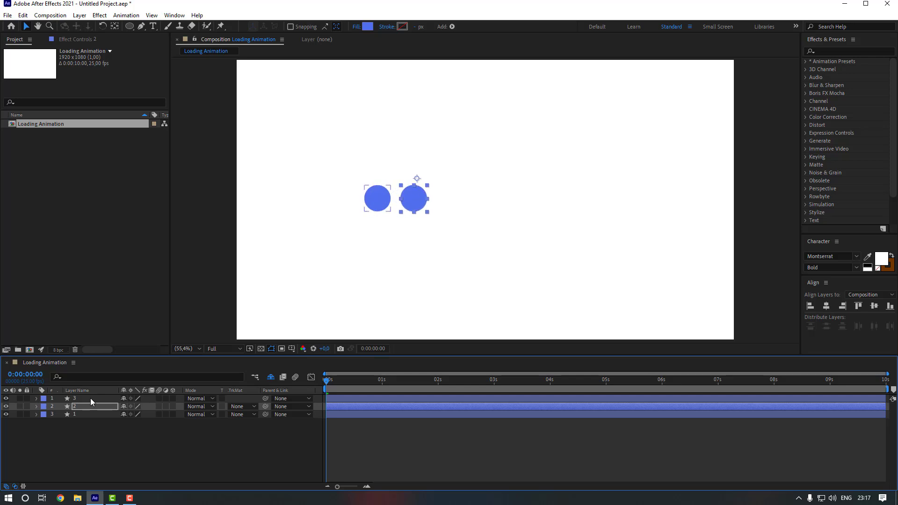
left_click(91, 399)
key("shift+Right")
key("shift+Right")
key("shift+Right")
key("shift+Right")
key("shift+Right")
key("shift+Right")
key("shift+Right")
key("shift+Right")
key("shift+Right")
key("shift+Right")
key("shift+Right")
key("shift+Right")
key("shift+Right")
key("shift+Right")
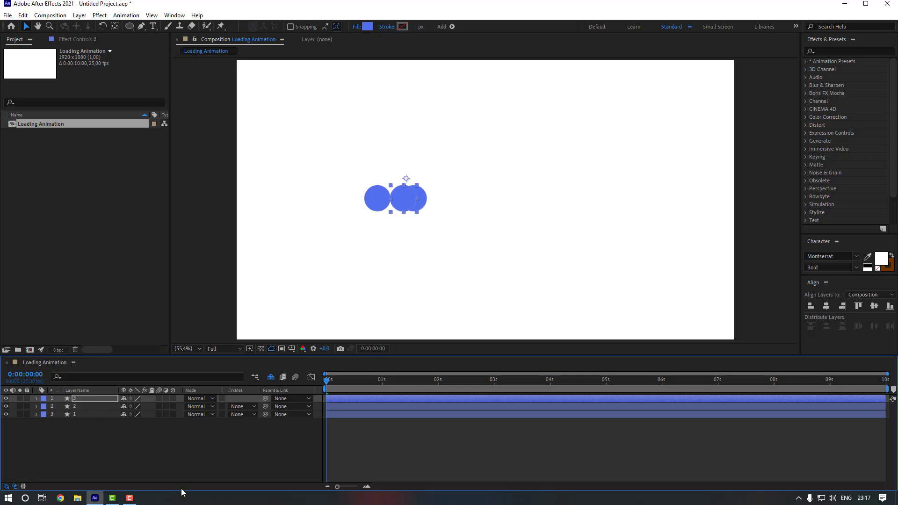
key("shift+Right")
key("shift+Right")
key("shift+Right")
key("shift+Right")
key("shift+Right")
key("shift+Right")
key("shift+Right")
key("shift+Right")
key("shift+Right")
key("shift+Right")
key("shift+Right")
key("shift+Right")
key("shift+Right")
key("shift+Right")
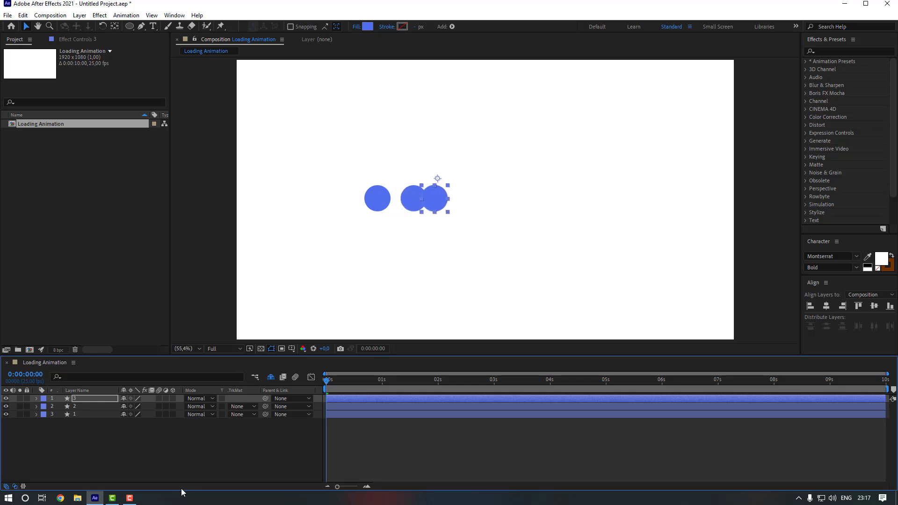
left_click(149, 457)
Centre the anchor points of the middle, right and left circles with Ctrl+Alt+Home.
left_click(86, 406)
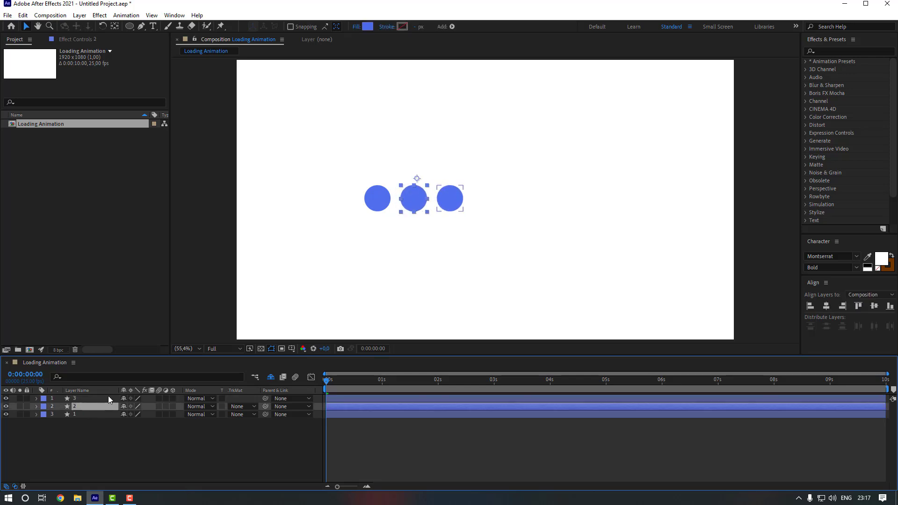
left_click(115, 26)
key("ctrl+alt+Home")
left_click(79, 399)
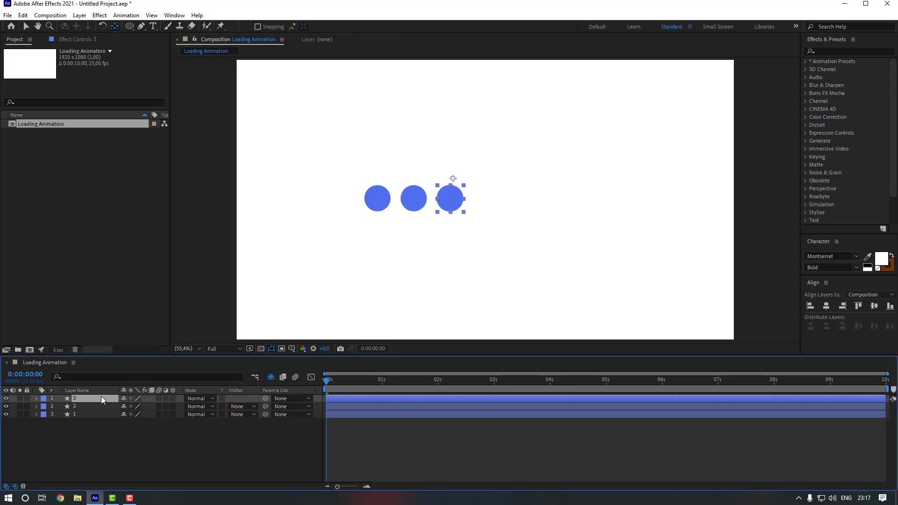
key("ctrl+alt+Home")
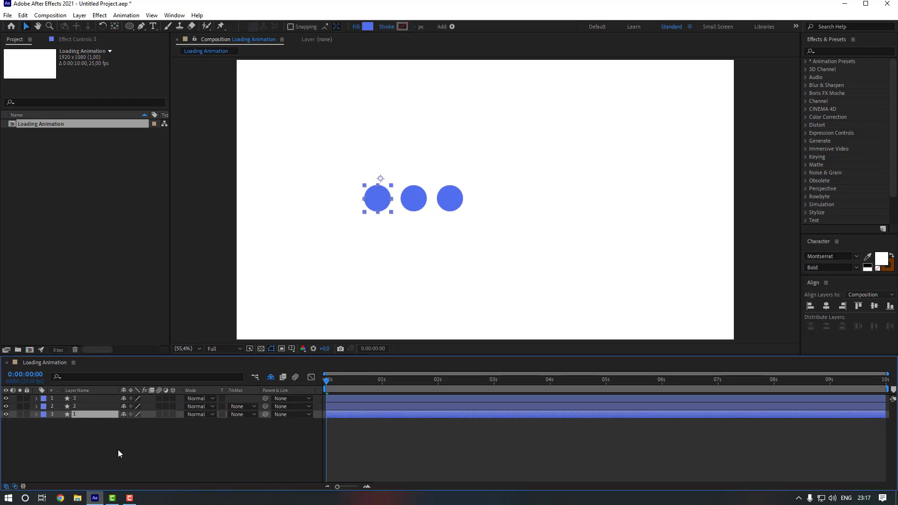
left_click(114, 27)
key("ctrl+alt+Home")
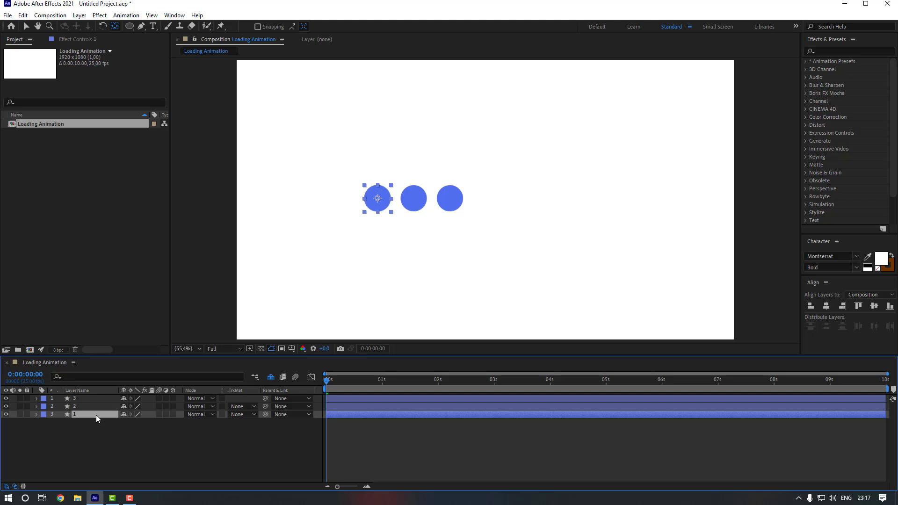
Keyframe the left circle's Position: up to Y 453,6 at frame 10, back to start at frame 20.
key("p")
left_click(60, 423)
left_click(156, 469)
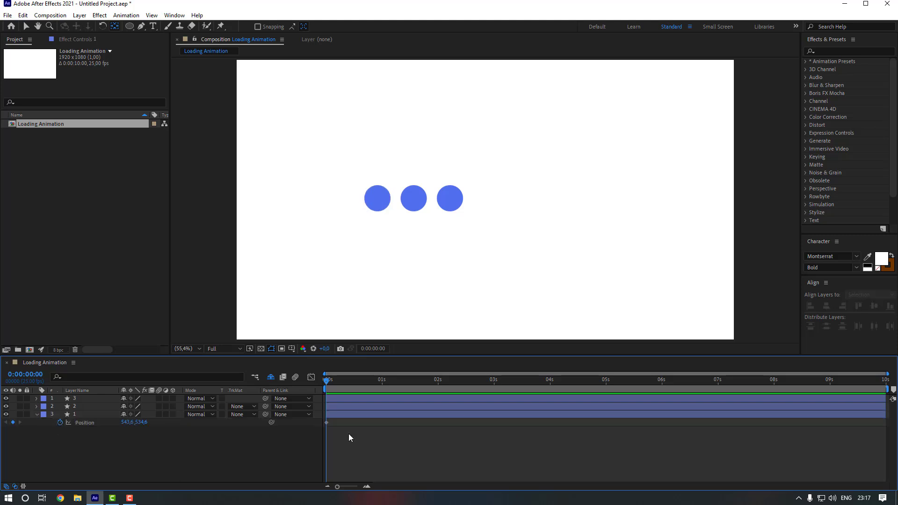
left_click(348, 380)
left_click_drag(147, 426, 198, 448)
key("shift+Page_Down")
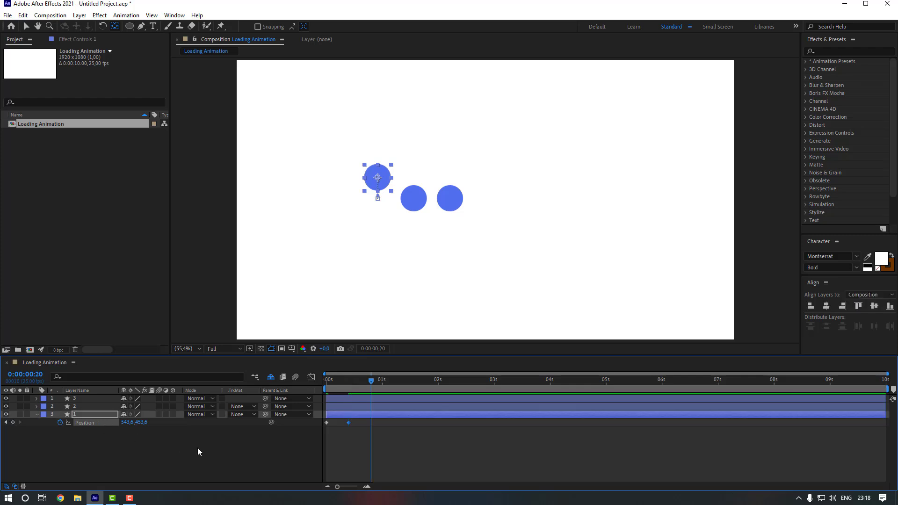
left_click(327, 423)
key("ctrl+v")
Apply Easy Ease to the left circle's three Position keyframes.
left_click_drag(388, 420, 310, 428)
right_click(371, 423)
mouse_move(403, 417)
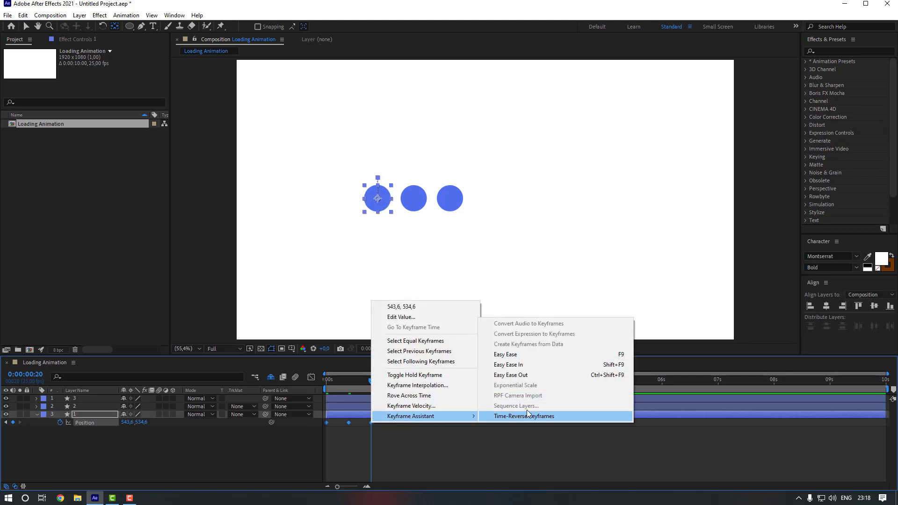
left_click(519, 355)
left_click(358, 439)
key("Home")
left_click(81, 406)
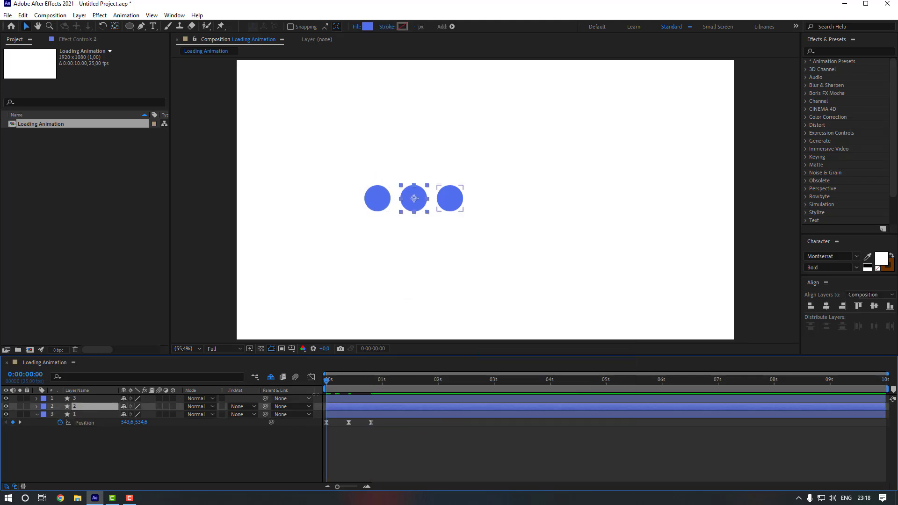
Keyframe the middle circle's Position at 0:06, raise it to Y 454,6 at frame 16, and return it at 1:01.
left_click_drag(327, 383, 339, 383)
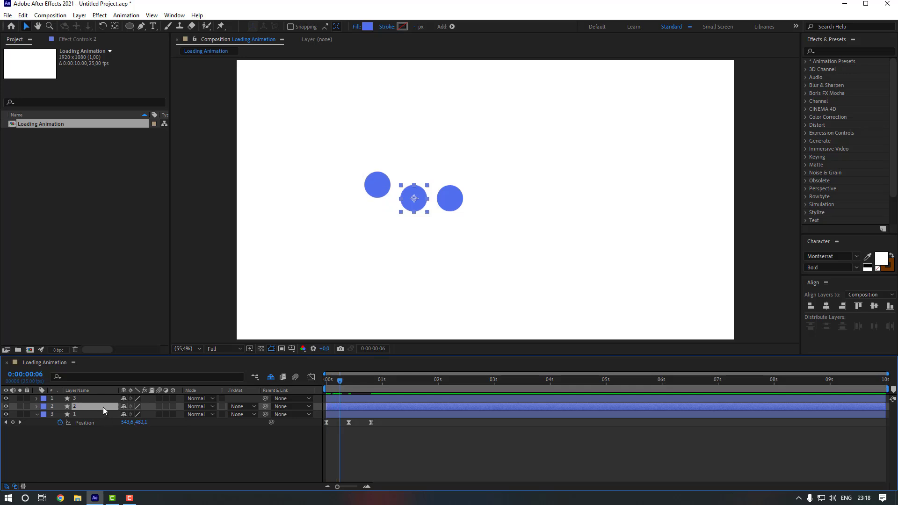
key("p")
left_click(60, 414)
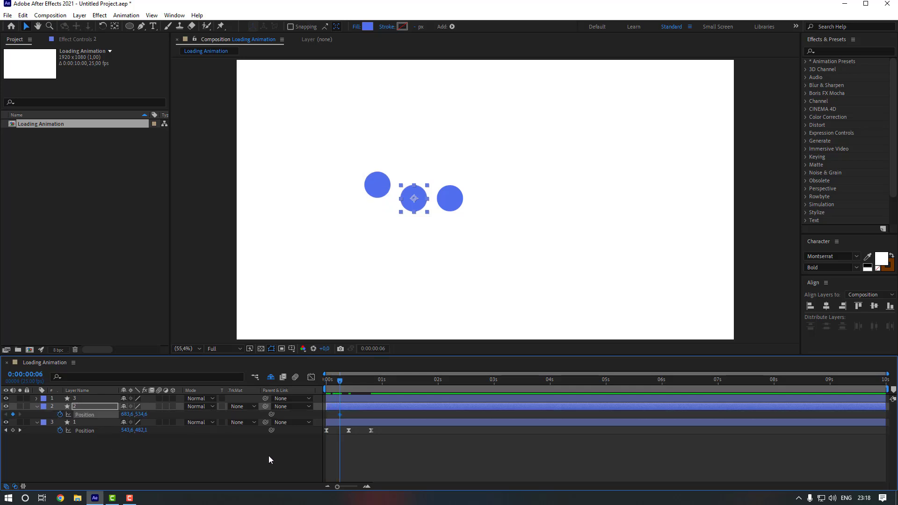
key("shift+Page_Down")
key("shift+Up")
key("shift+Up")
key("shift+Up")
key("shift+Up")
key("shift+Up")
key("shift+Up")
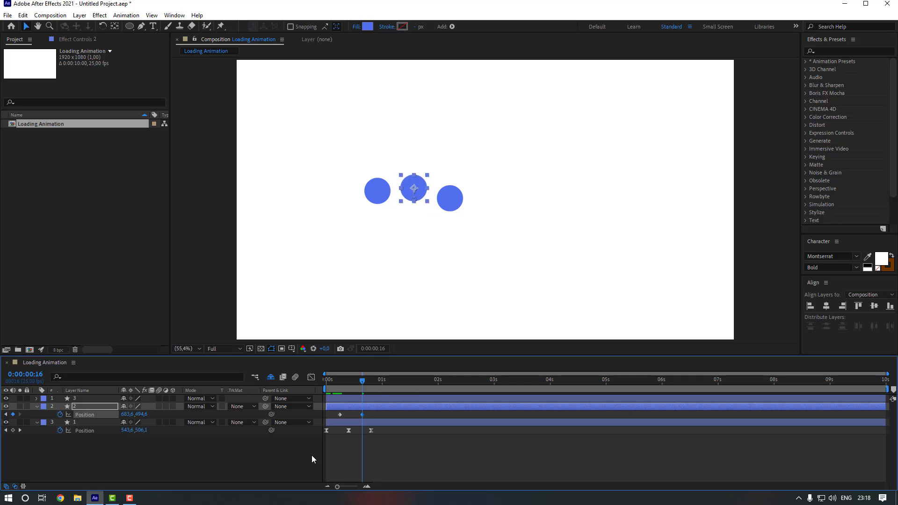
key("shift+Up")
key("shift+Up")
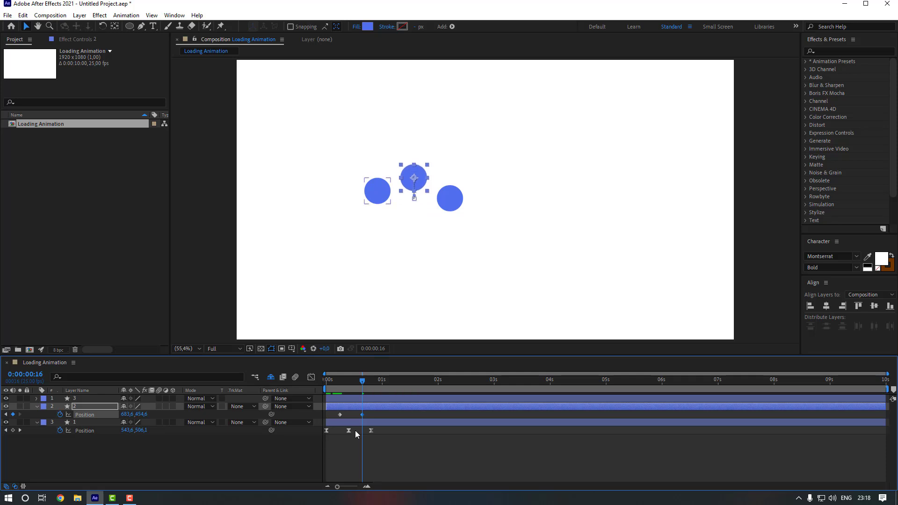
key("shift+Page_Down")
left_click_drag(352, 412, 330, 419)
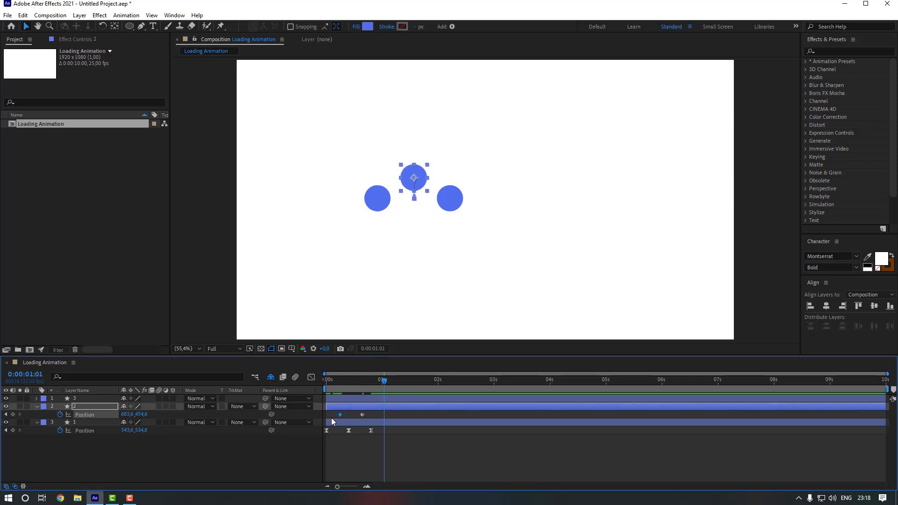
key("ctrl+c")
key("ctrl+v")
Keyframe the right circle's Position at 0:11, raise it to Y 454,6 at frame 21, and return it at 1:06.
left_click(351, 379)
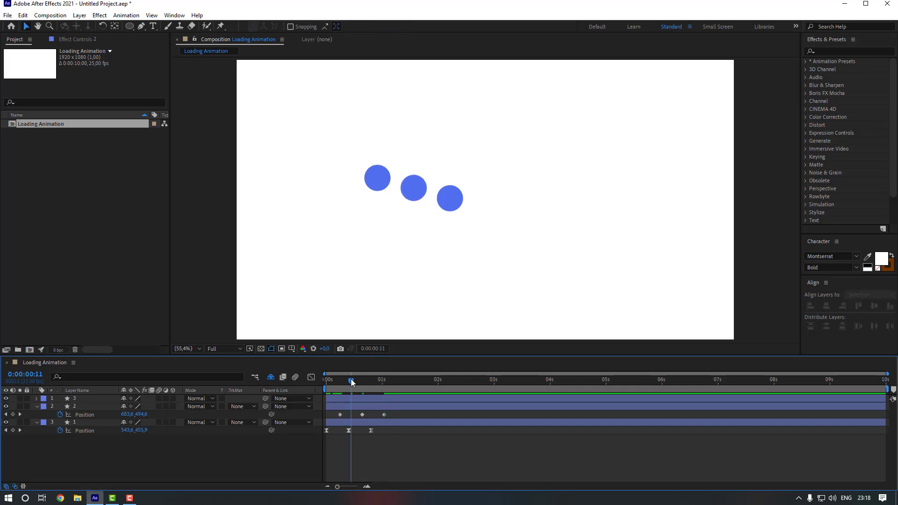
left_click(350, 398)
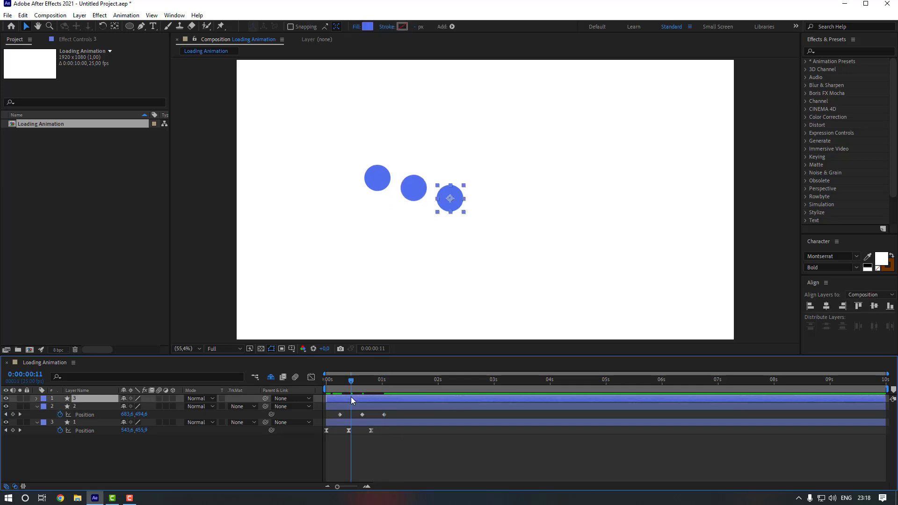
key("p")
left_click(59, 407)
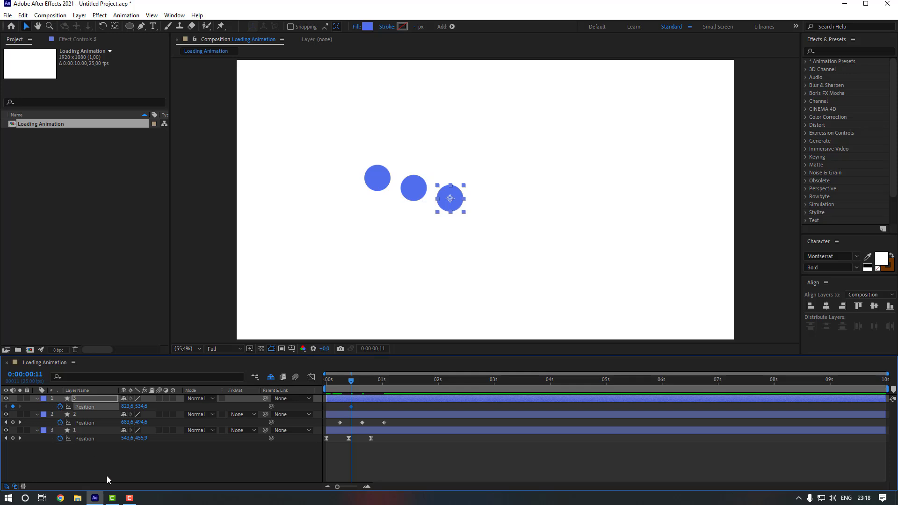
key("shift+Page_Down")
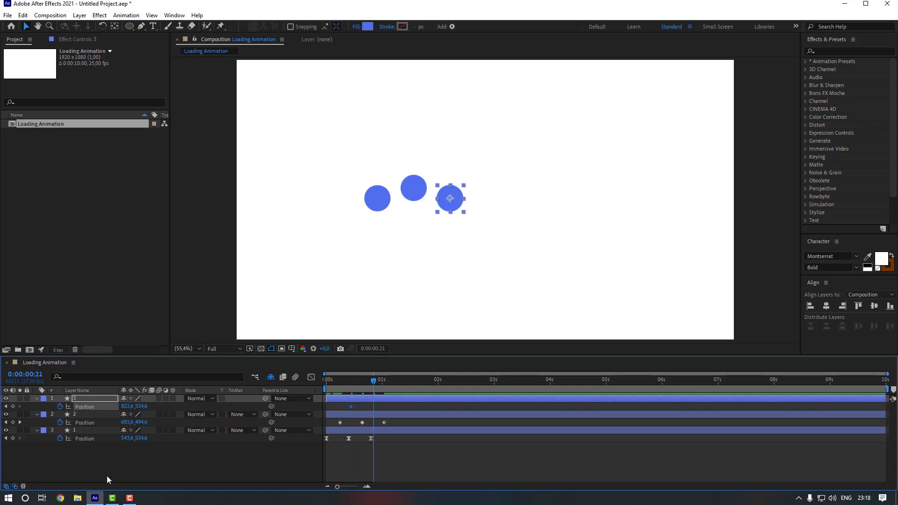
key("shift+Up")
key("shift+Up")
key("shift+Up")
key("shift+Up")
key("shift+Up")
key("shift+Up")
key("shift+Up")
key("shift+Up")
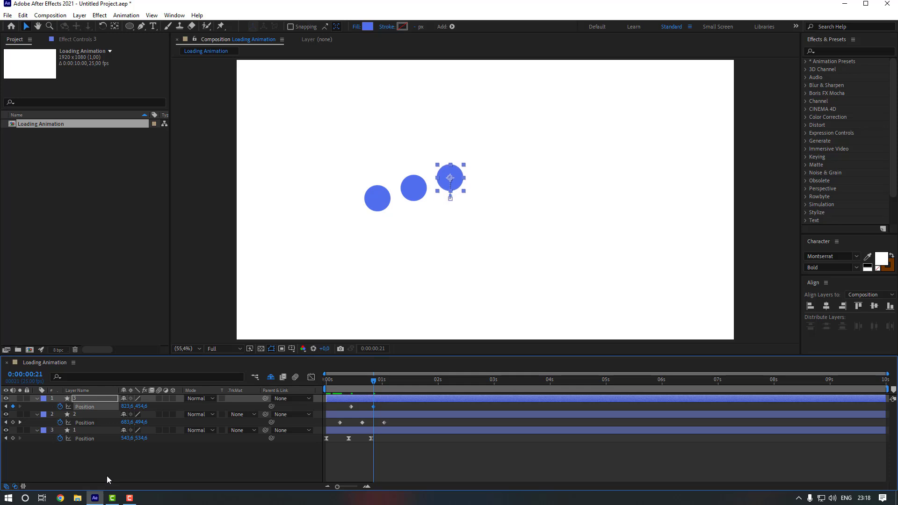
key("shift+Page_Down")
left_click_drag(340, 404, 337, 426)
key("ctrl+c")
key("ctrl+v")
left_click(417, 404)
Apply Easy Ease to the six selected keyframes, end the work area at 1:06, and preview.
right_click(396, 406)
mouse_move(432, 404)
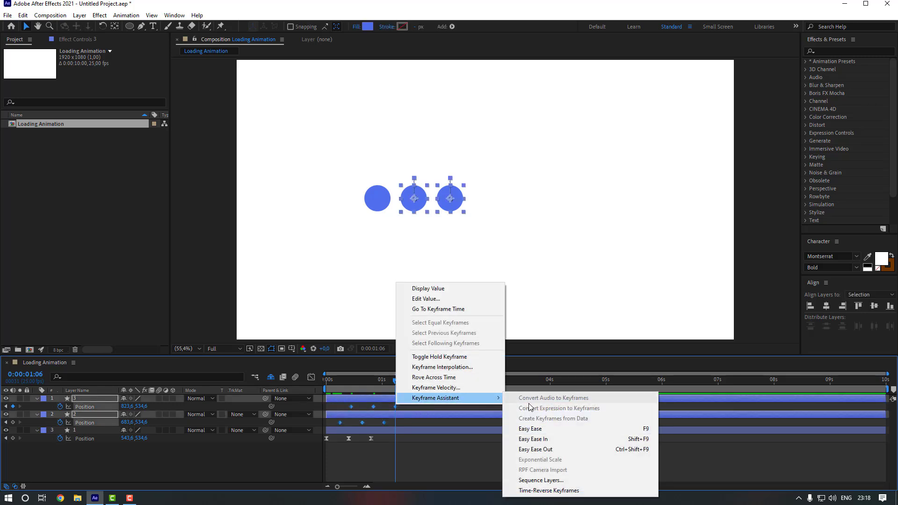
left_click(531, 427)
left_click(415, 405)
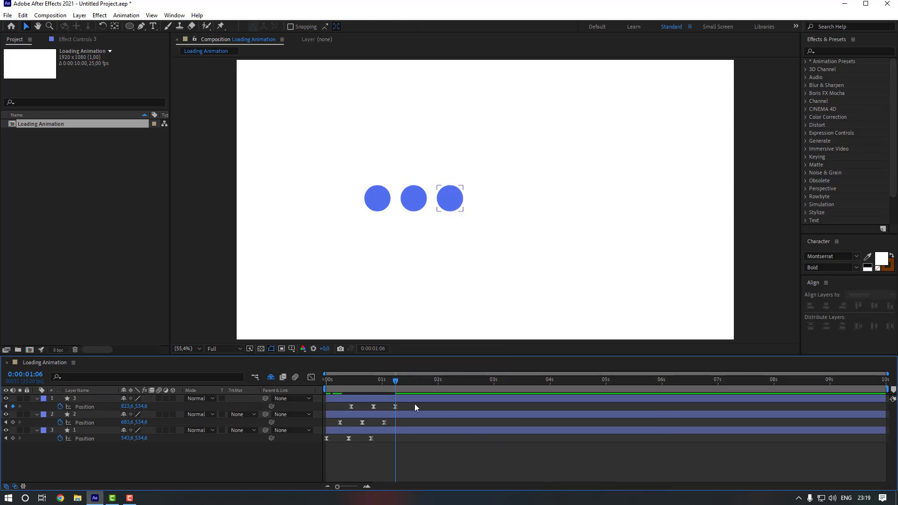
key("n")
key("space")
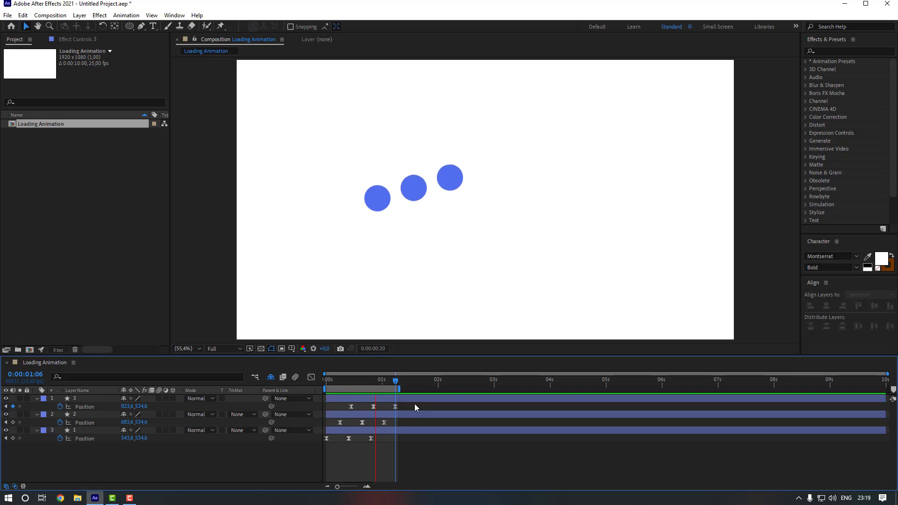
key("space")
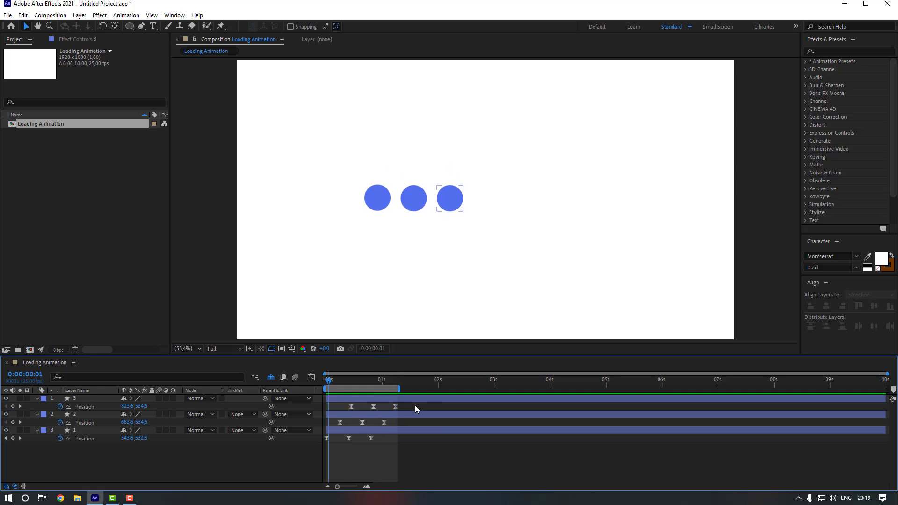
Squeeze all nine Position keyframes closer together to speed up the bounce, then preview again.
left_click_drag(414, 407, 315, 442)
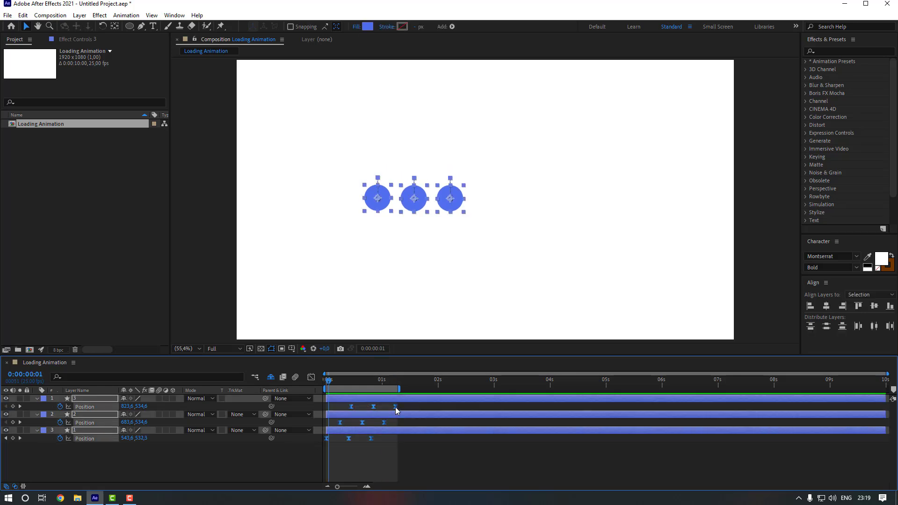
left_click_drag(395, 410, 378, 407)
left_click(378, 381)
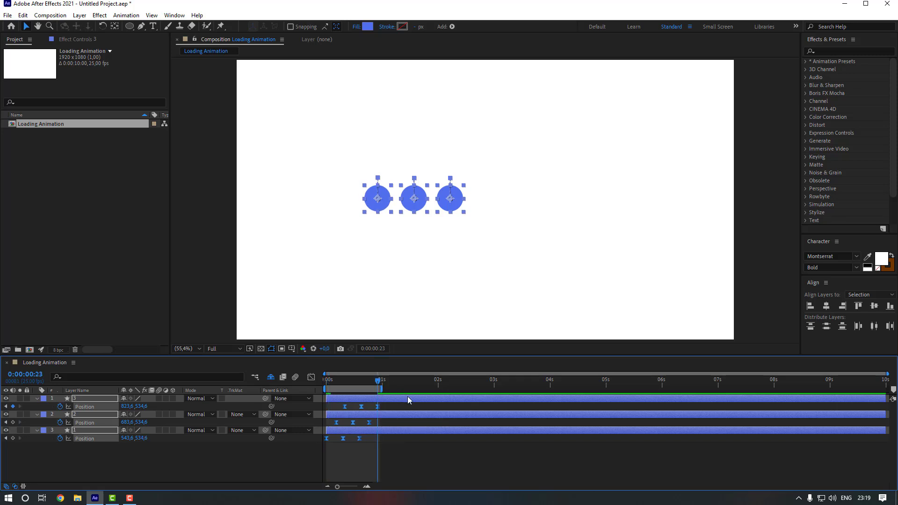
left_click(420, 405)
key("space")
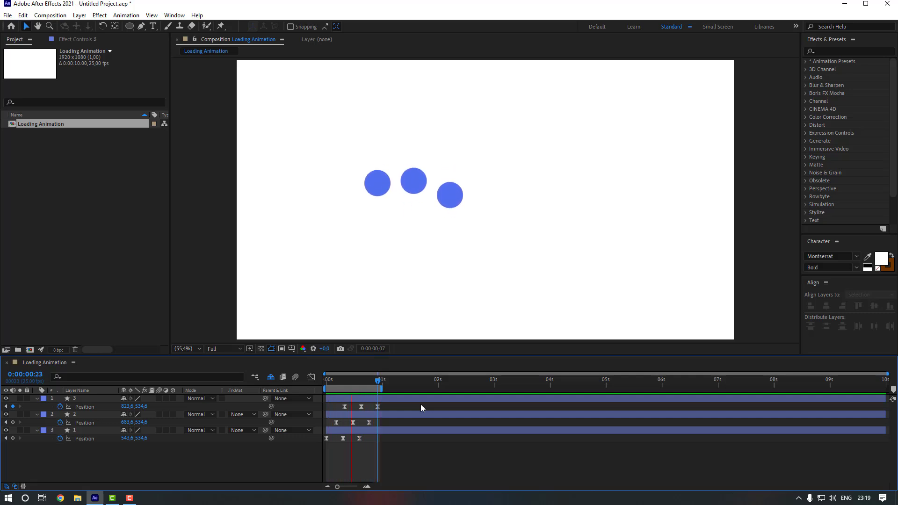
key("space")
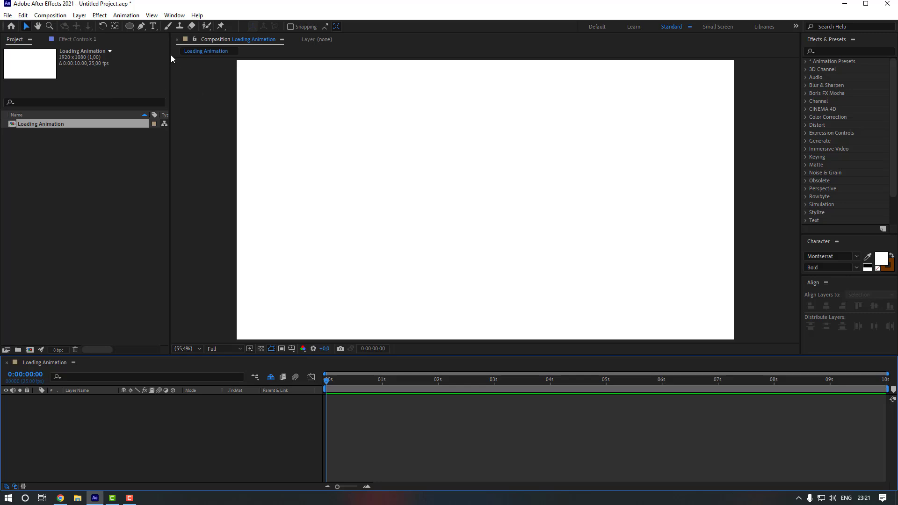
Draw a small blue circle, show Title/Action Safe guides, and centre it in the composition.
left_click(130, 26)
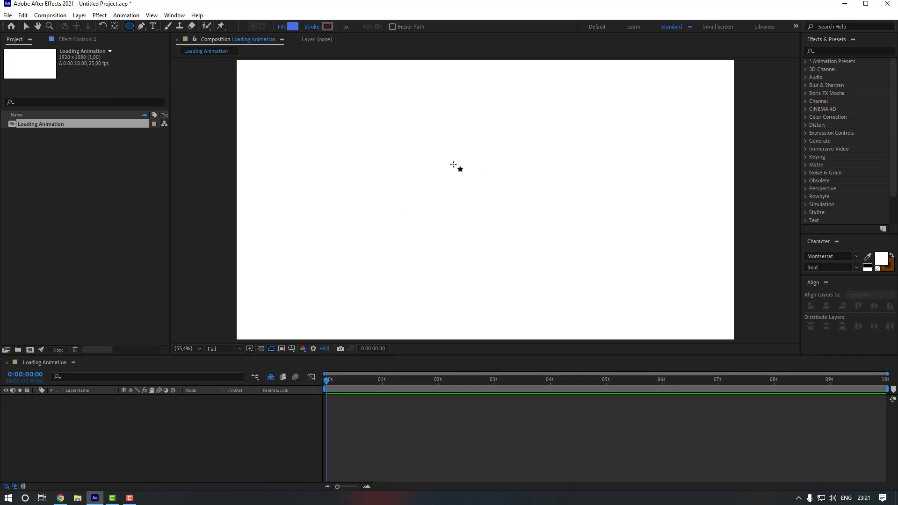
left_click_drag(459, 137, 481, 158)
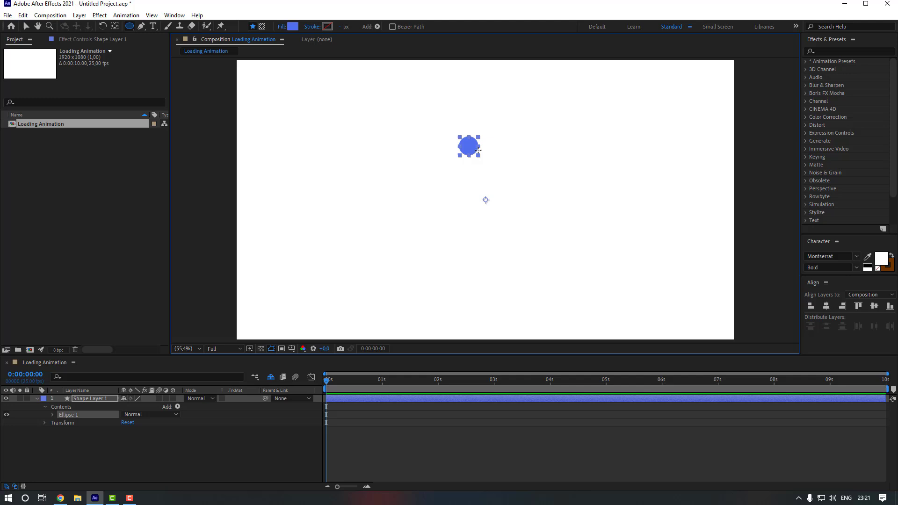
left_click(115, 26)
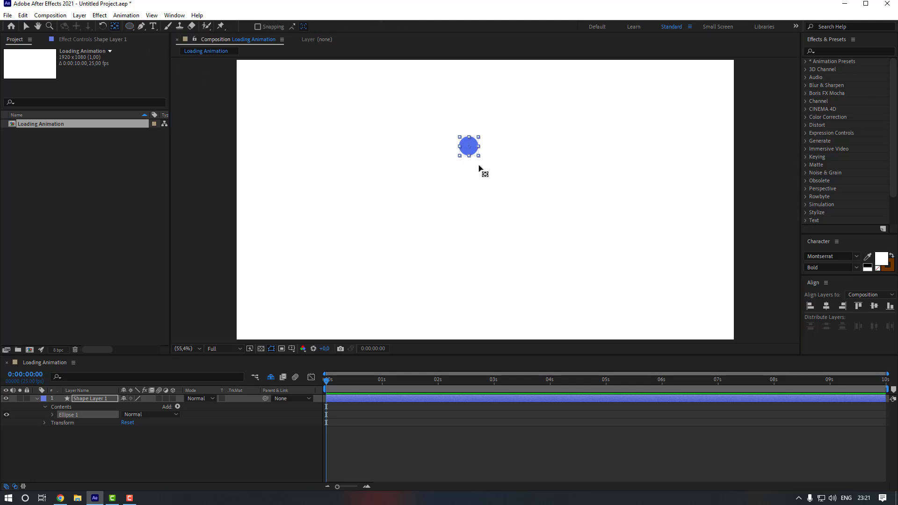
key("v")
left_click(292, 348)
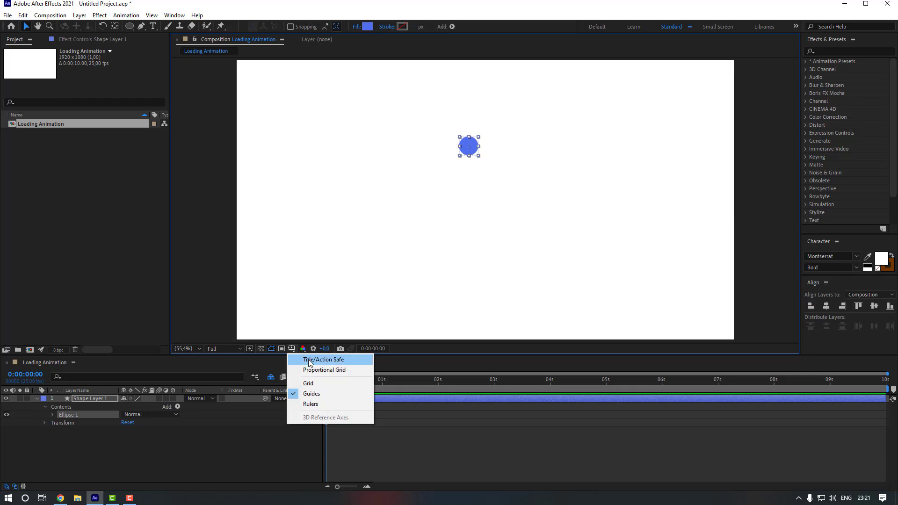
left_click(313, 359)
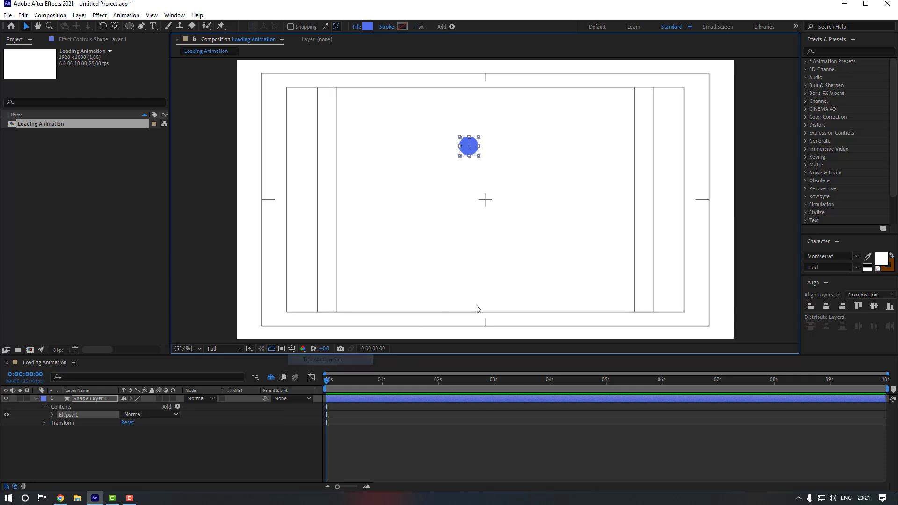
left_click(827, 306)
left_click(874, 307)
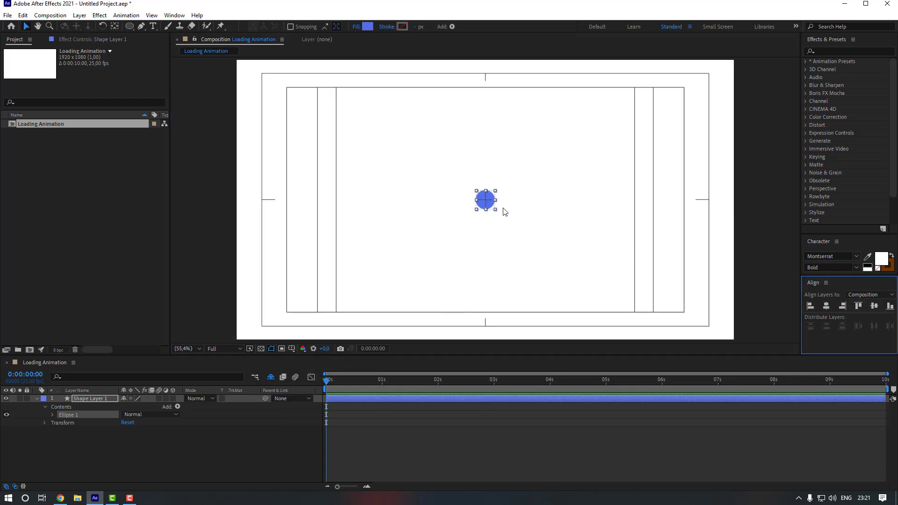
key("shift+Up")
key("shift+Up")
key("shift+Up")
key("shift+Up")
key("shift+Up")
key("shift+Up")
key("shift+Up")
key("shift+Up")
key("shift+Up")
key("shift+Up")
key("shift+Up")
key("shift+Up")
key("shift+Up")
key("shift+Up")
key("shift+Up")
key("shift+Up")
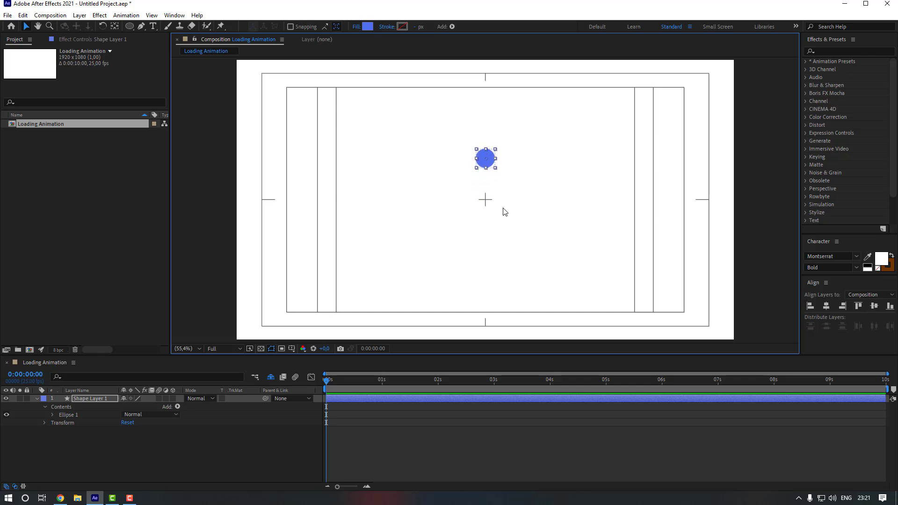
key("shift+Down")
key("shift+Down")
Add a Repeater with 9 copies, 0 position offset and 45° rotation per copy.
left_click(111, 411)
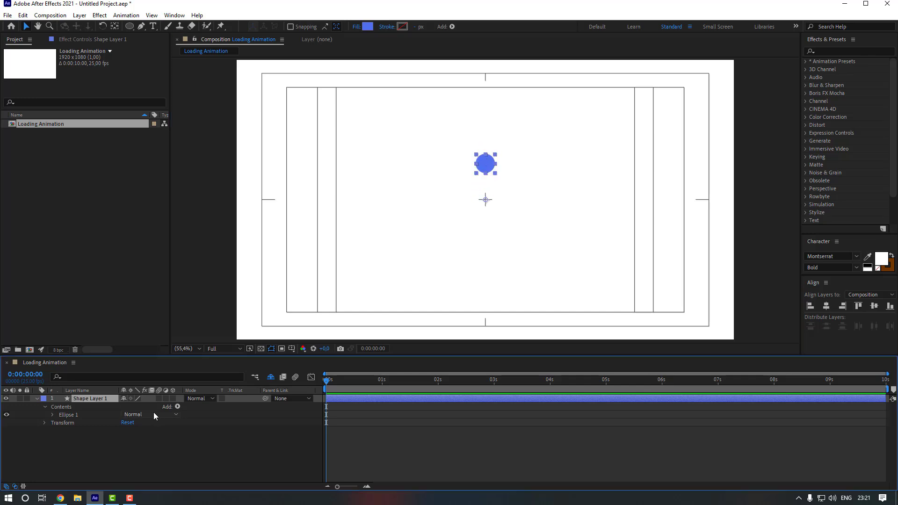
left_click(177, 406)
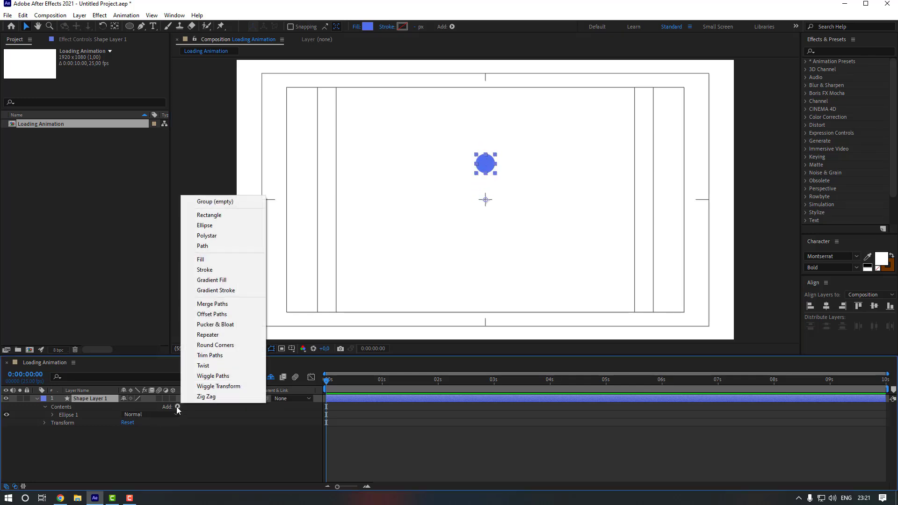
left_click(223, 336)
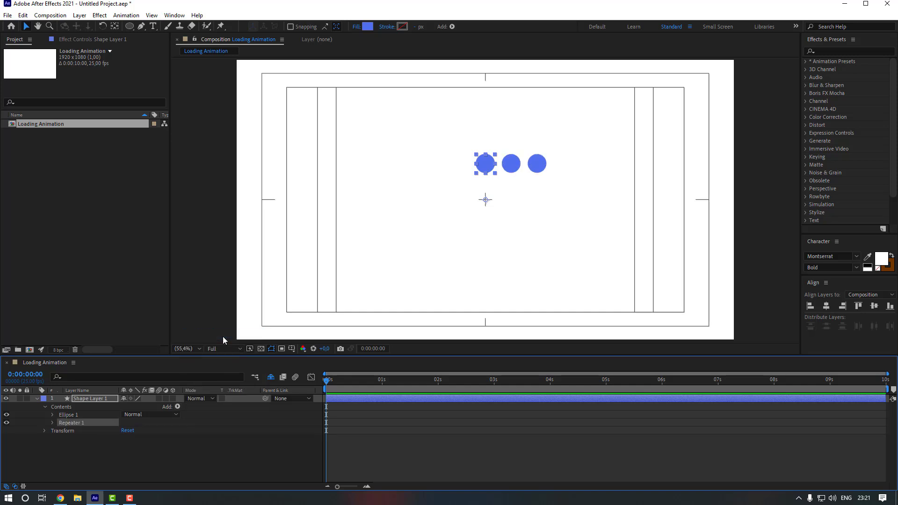
left_click(53, 422)
left_click(125, 430)
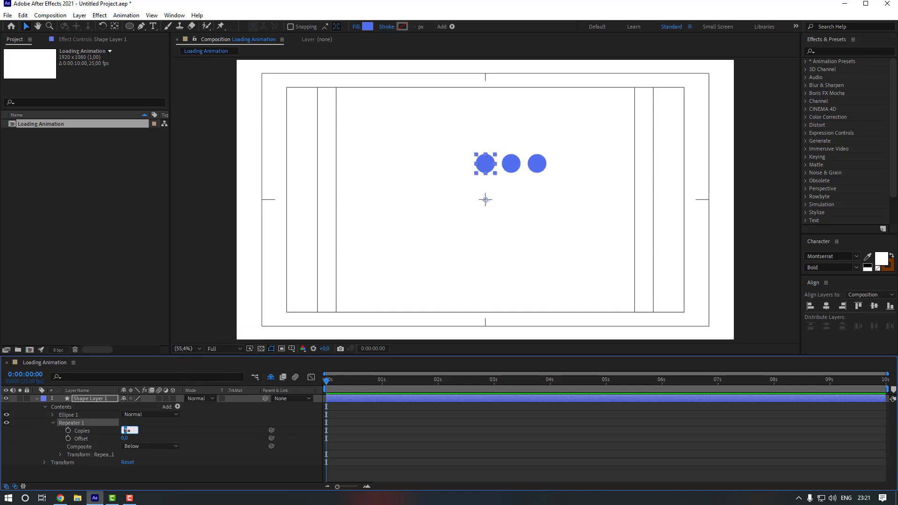
type("9")
key("Return")
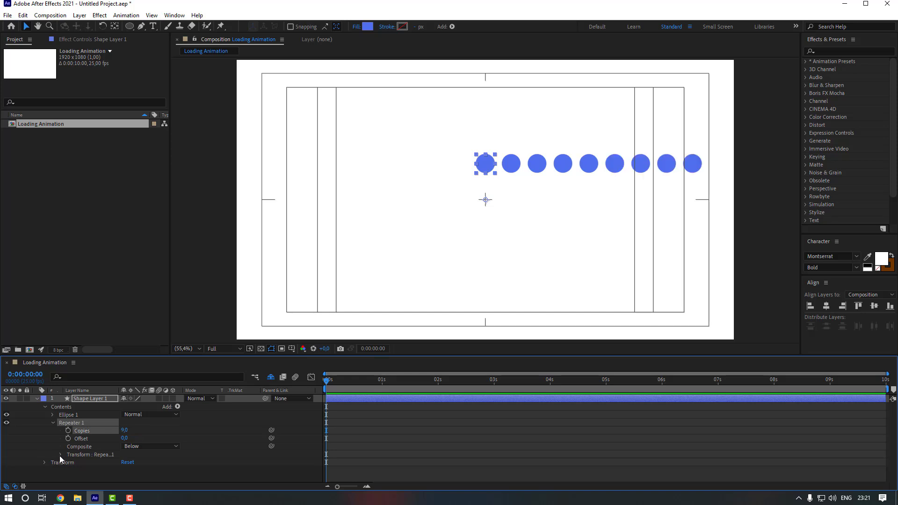
left_click(60, 455)
scroll(85, 452, "down", 2)
left_click(126, 438)
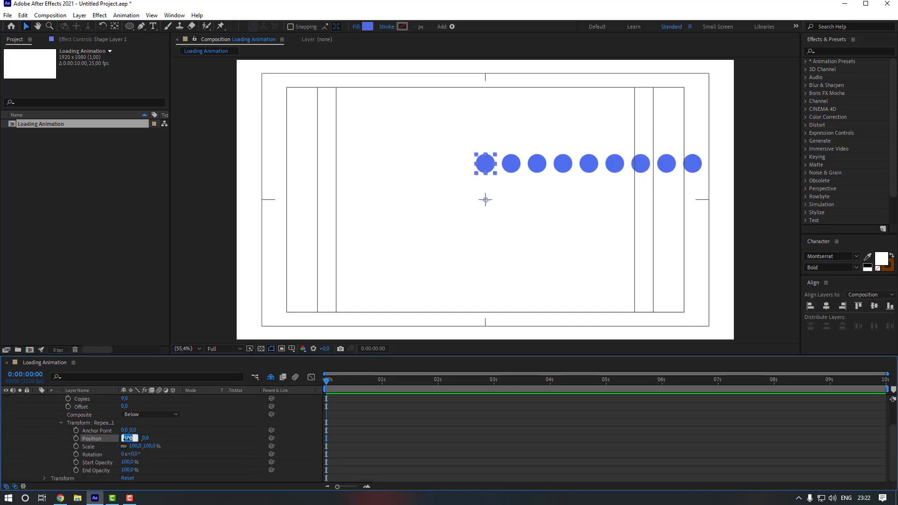
type("0")
key("Return")
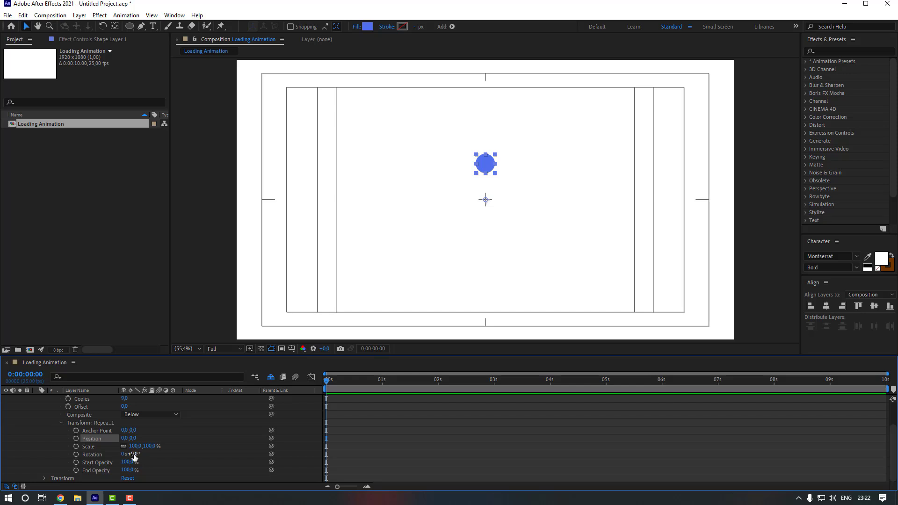
left_click_drag(135, 457, 157, 455)
Move the dot upward so the ring of circles centres on the composition.
scroll(141, 445, "up", 2)
left_click(91, 399)
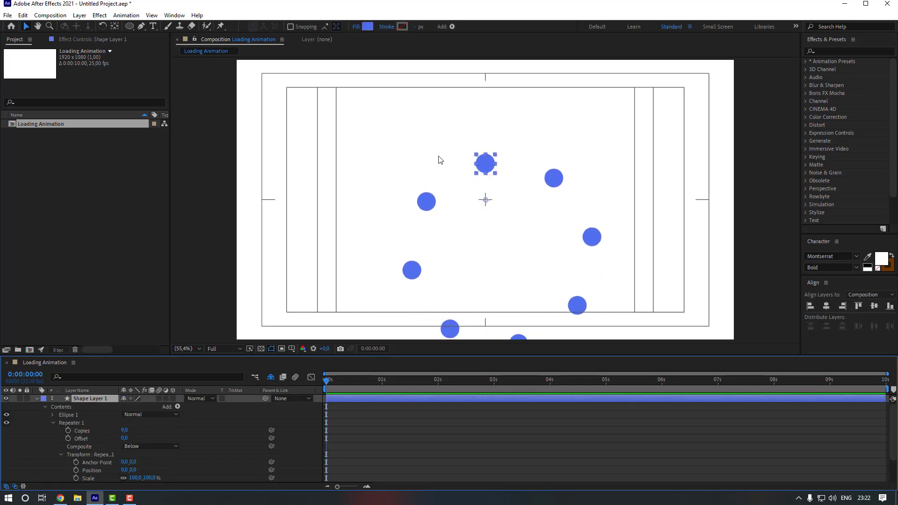
left_click_drag(487, 165, 471, 115)
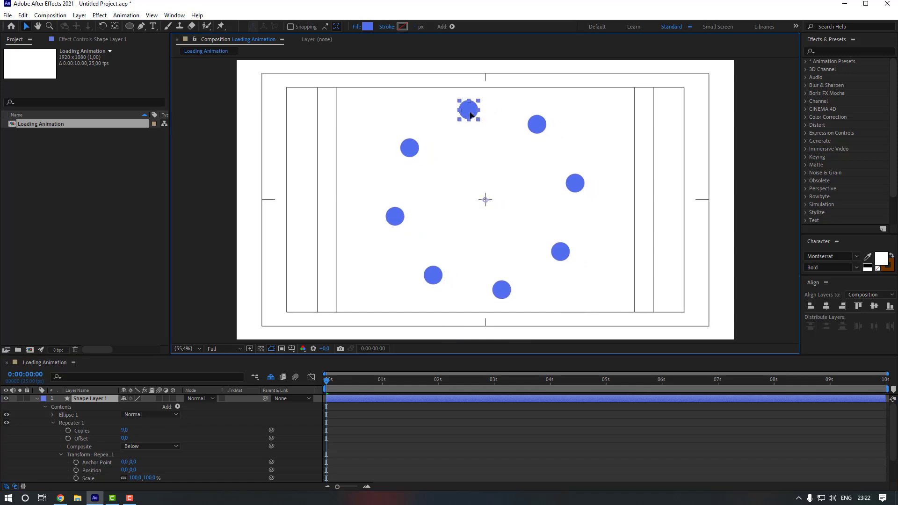
left_click(37, 398)
Create a new solid layer named Gradient.
right_click(156, 446)
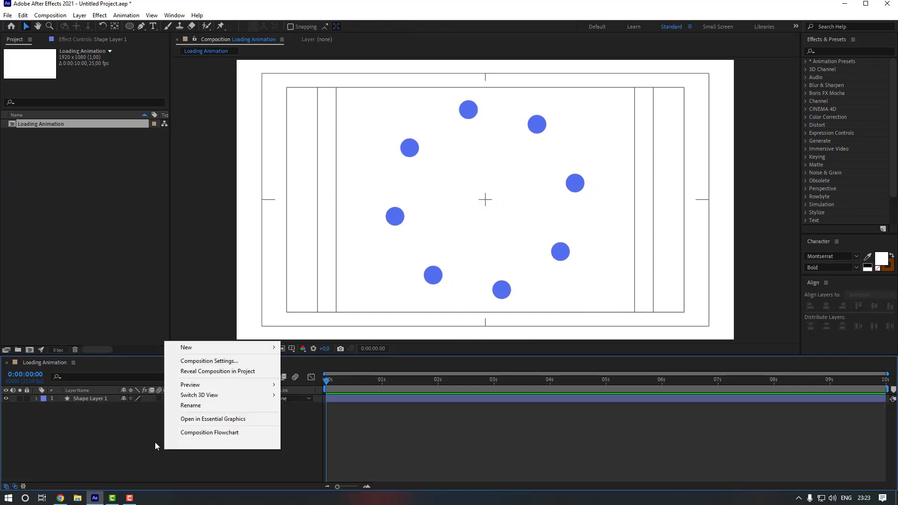
mouse_move(222, 349)
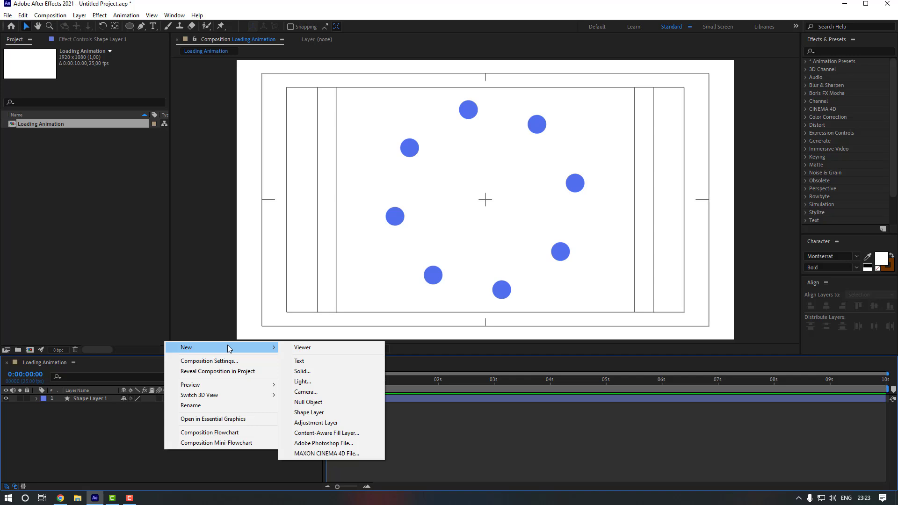
left_click(314, 370)
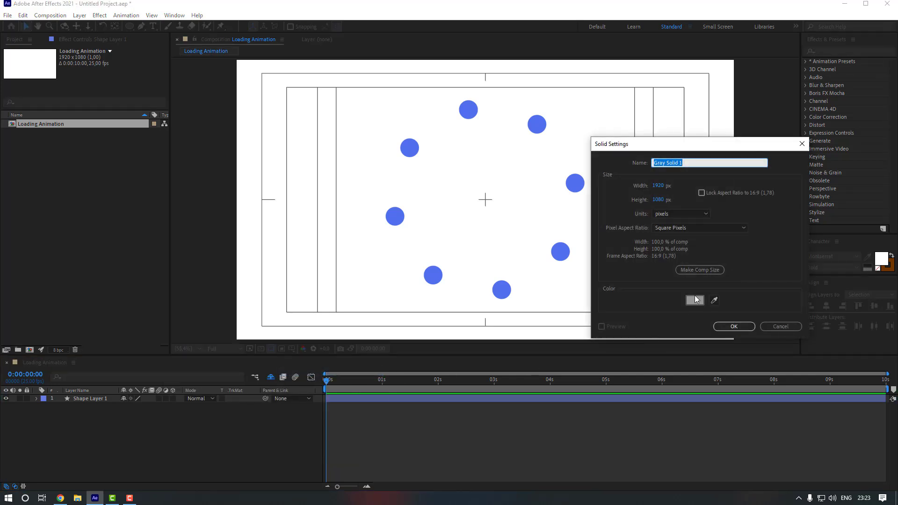
type("Gradient")
key("Return")
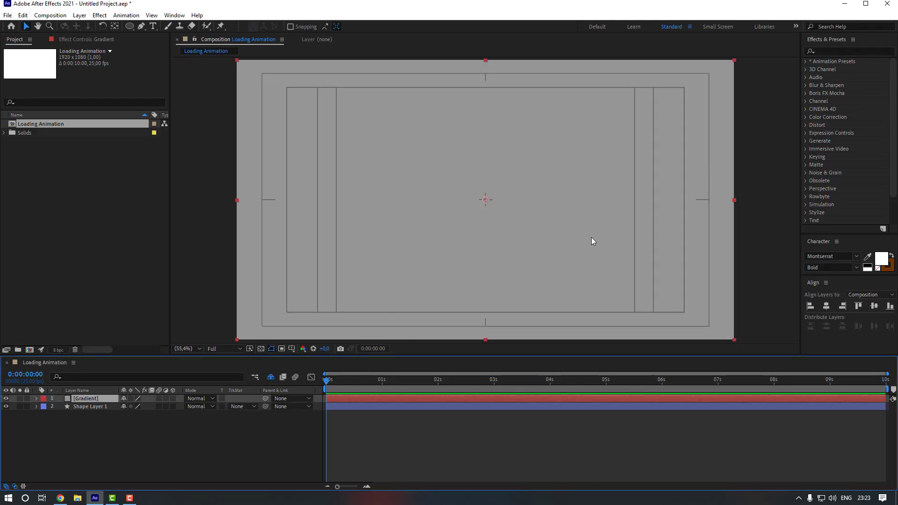
Apply the Gradient Ramp effect to the Gradient layer.
left_click(836, 47)
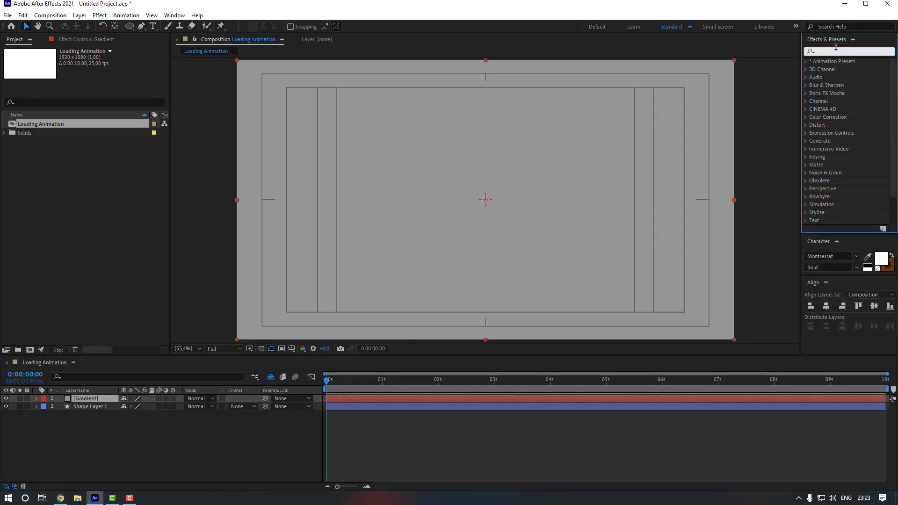
type("Gradient")
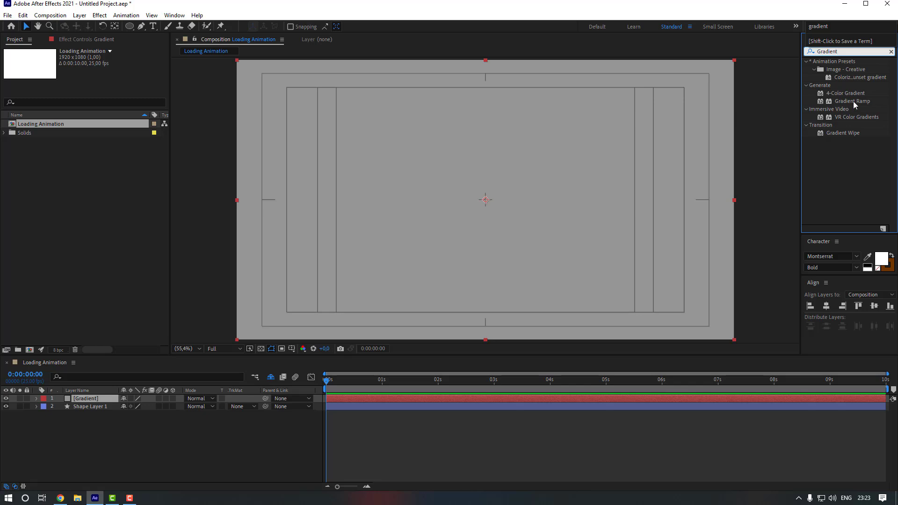
left_click(858, 101)
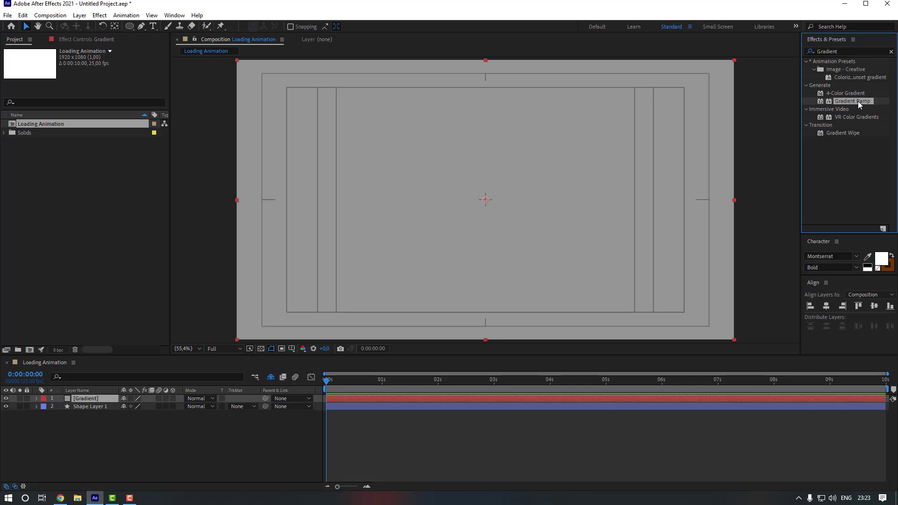
double_click(858, 101)
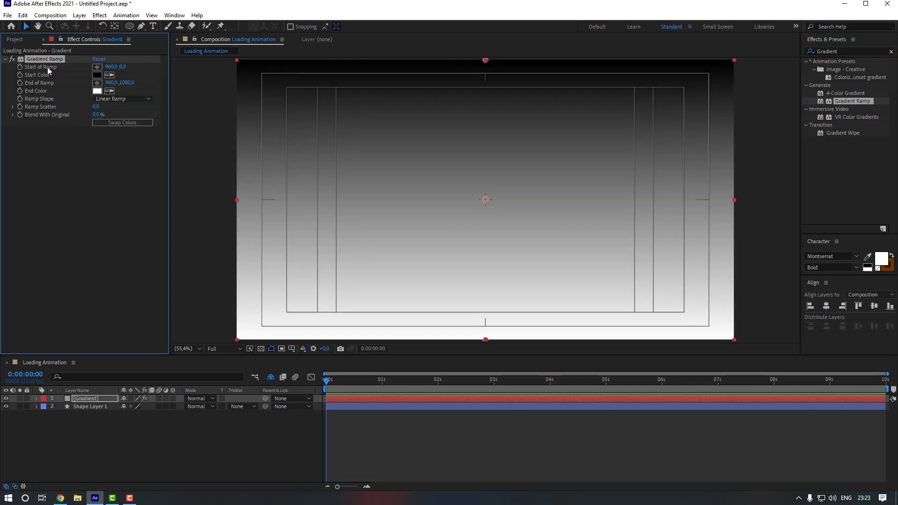
Place the ramp's start point at the top-right and its end point left of the composition.
left_click(98, 68)
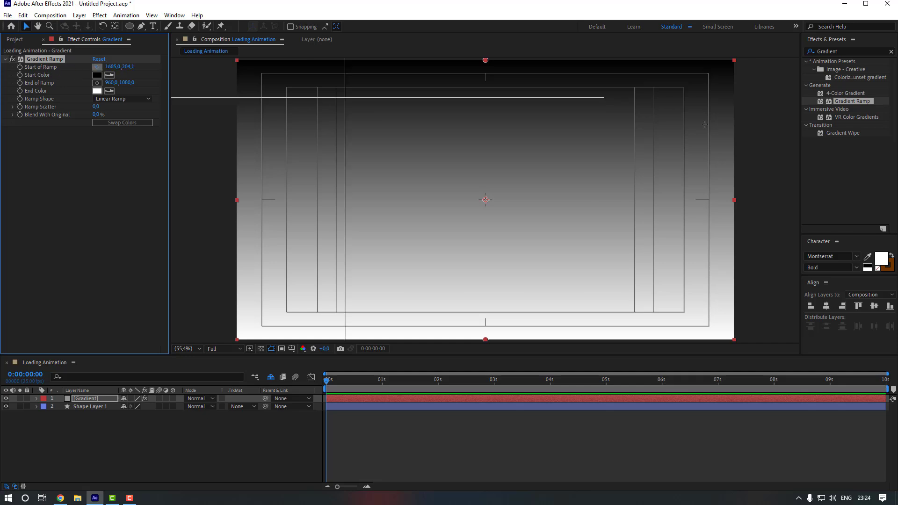
left_click(736, 62)
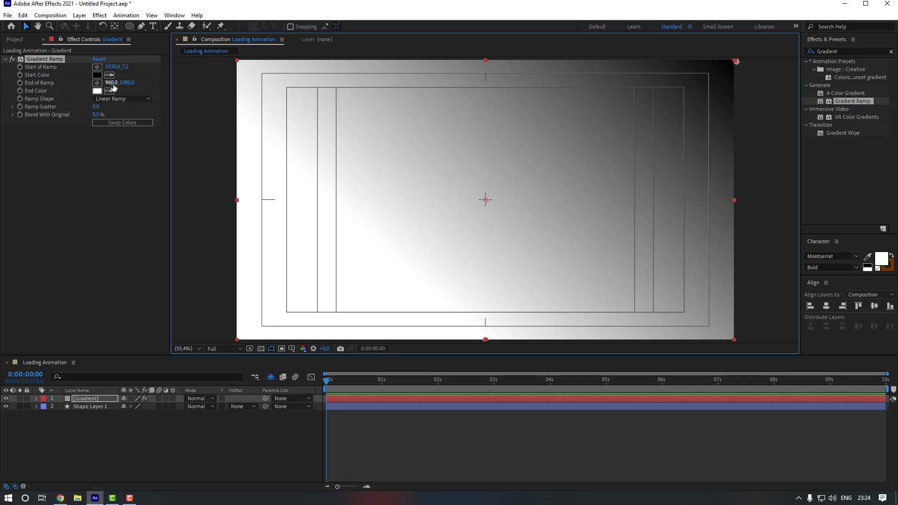
left_click(97, 82)
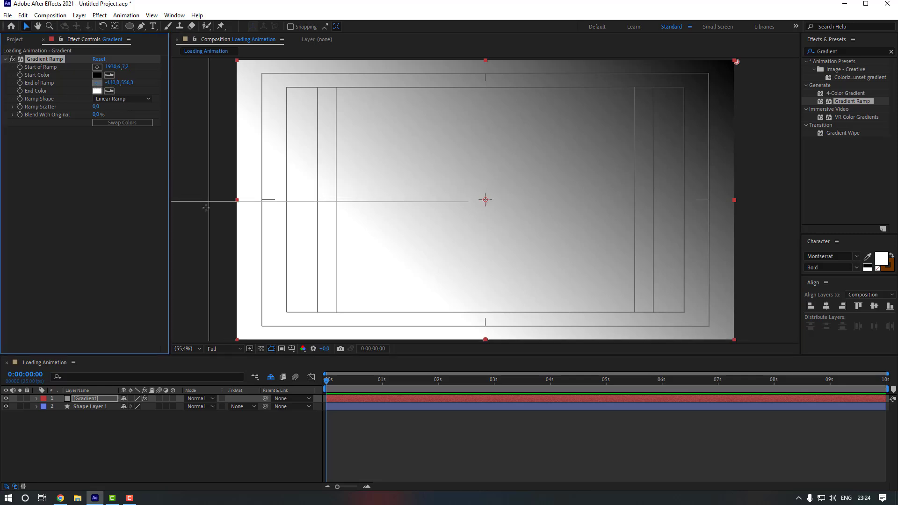
left_click(206, 207)
Set the ramp's start colour to bright blue 5B78F3.
left_click(103, 76)
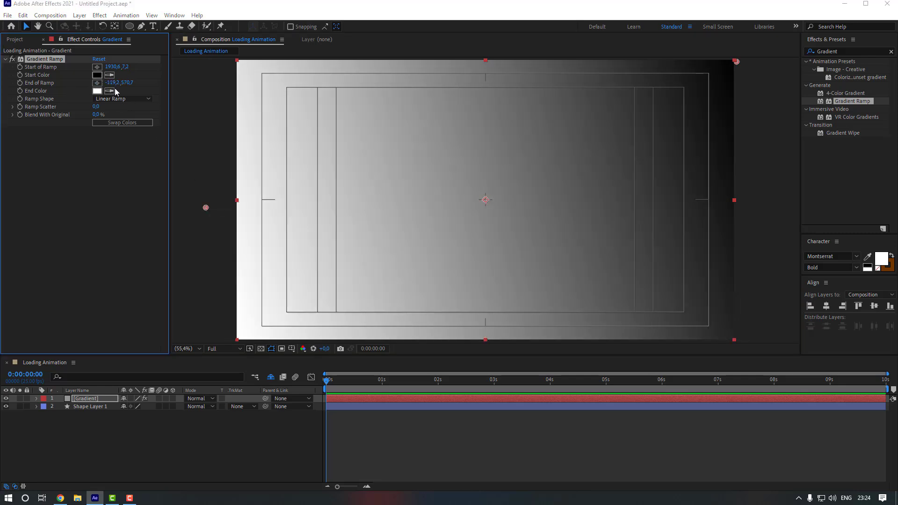
left_click(759, 357)
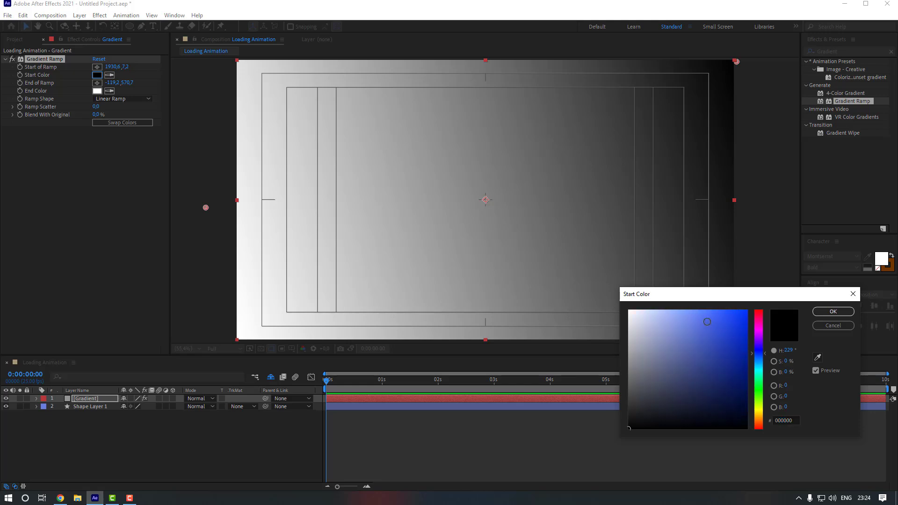
left_click_drag(707, 322, 703, 315)
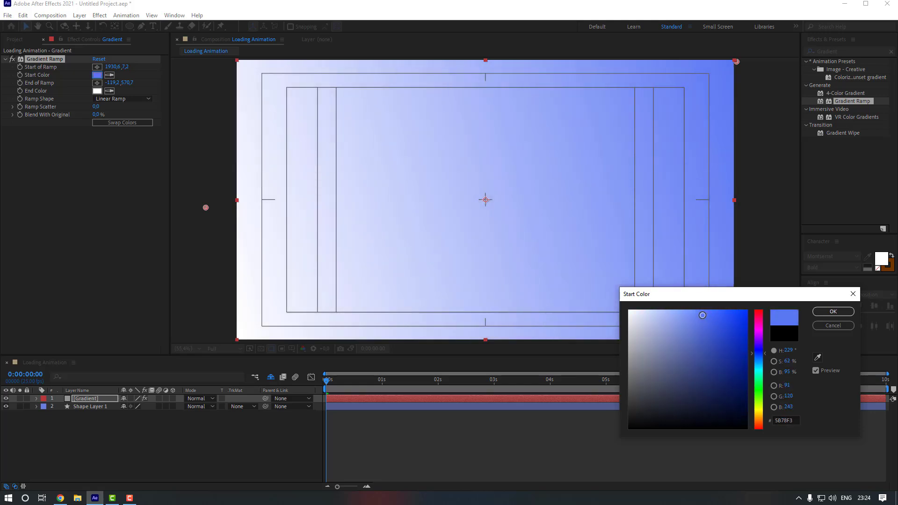
left_click(826, 312)
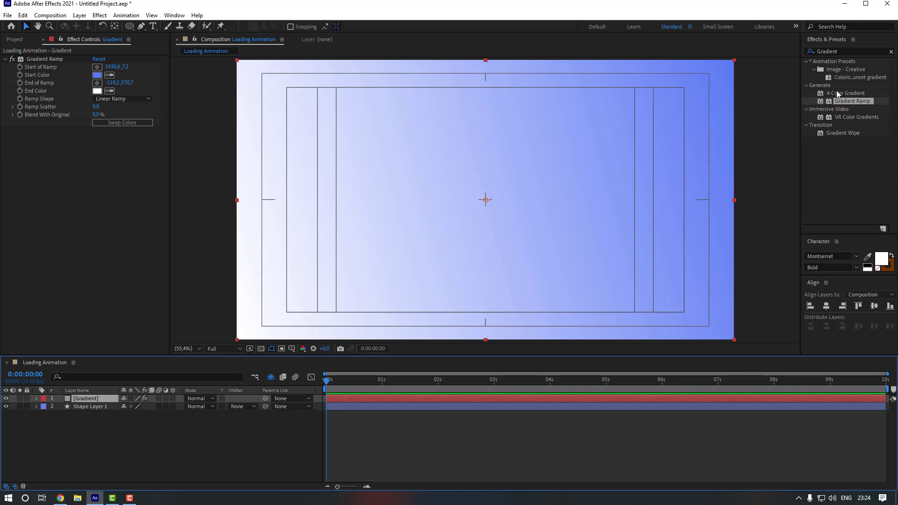
left_click(847, 51)
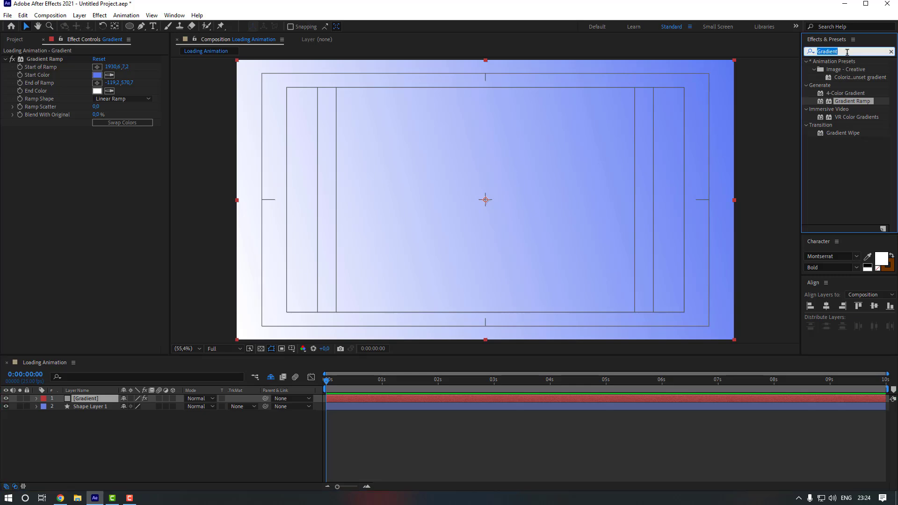
Apply Polar Coordinates to the Gradient layer with 100% interpolation and Rect to Polar conversion.
type("polar")
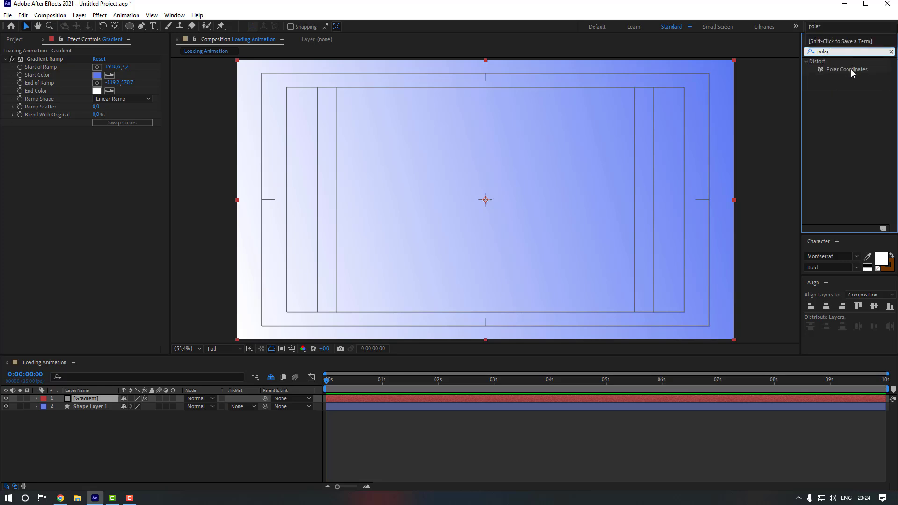
double_click(852, 69)
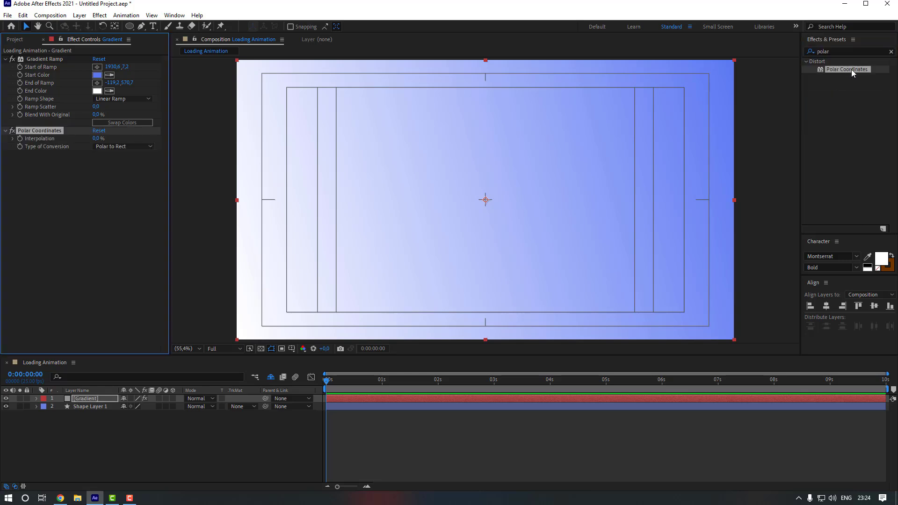
left_click(108, 160)
left_click_drag(96, 140, 145, 141)
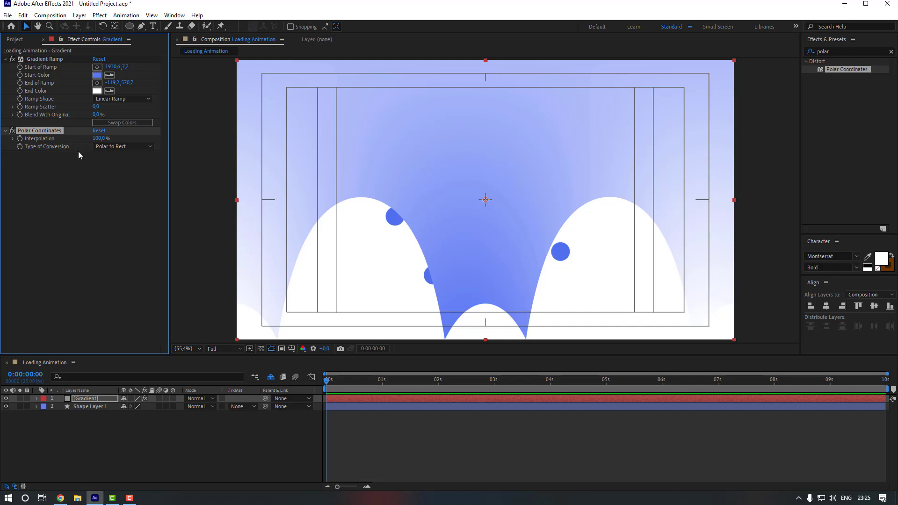
left_click(108, 148)
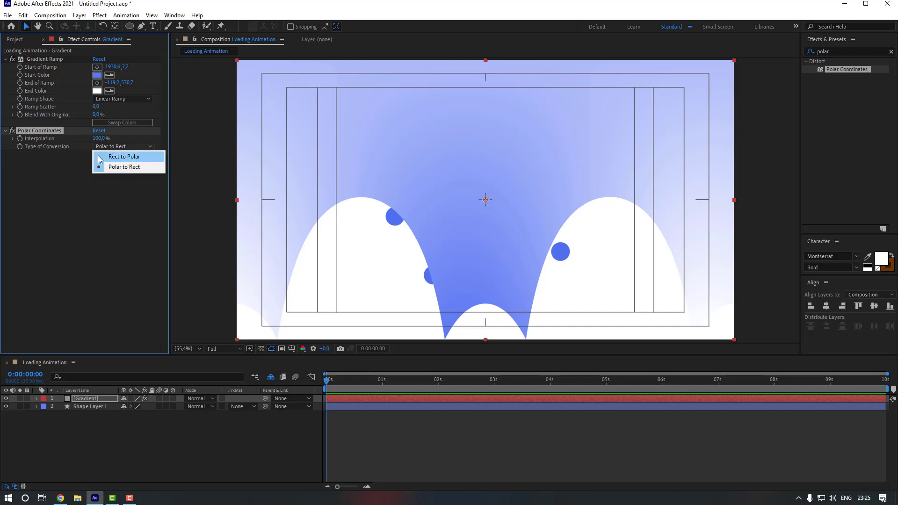
left_click(113, 157)
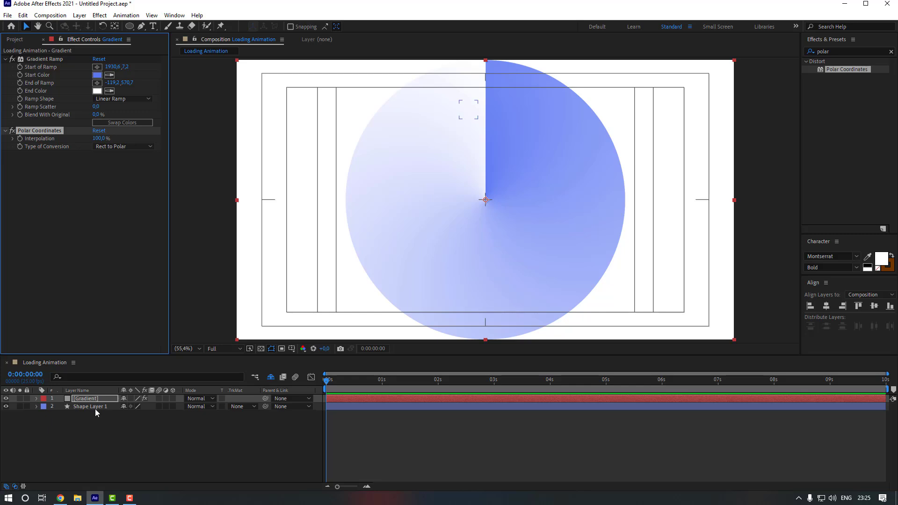
left_click(93, 407)
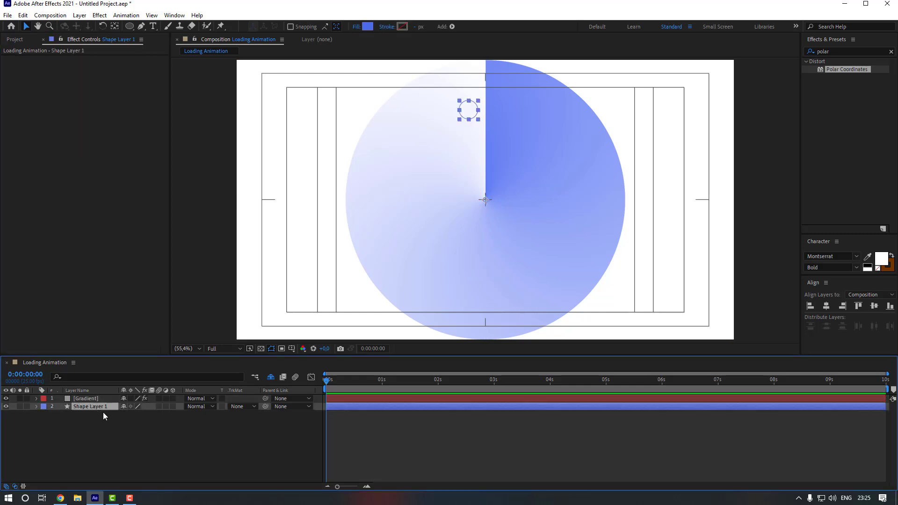
Duplicate the dots layer to the top and set the Gradient layer's track matte to its Alpha.
key("ctrl+d")
left_click_drag(95, 407, 95, 400)
left_click(95, 405)
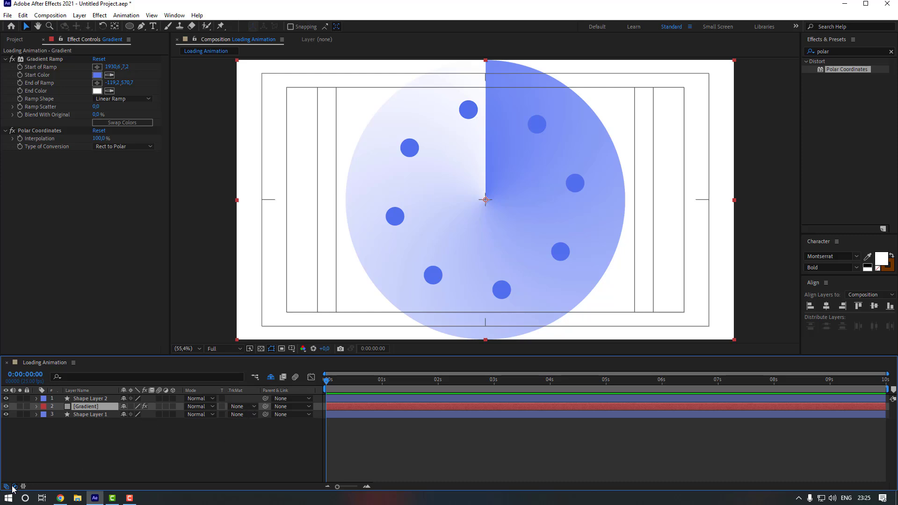
left_click(242, 412)
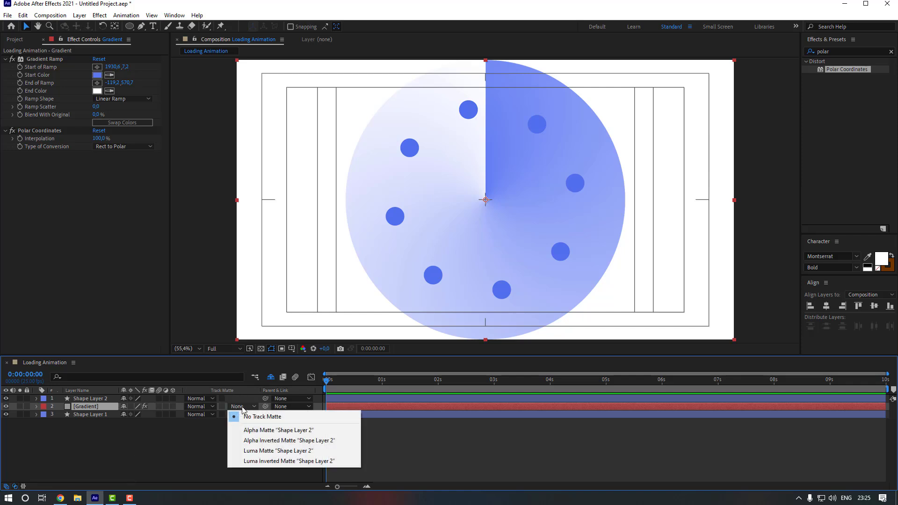
left_click(266, 430)
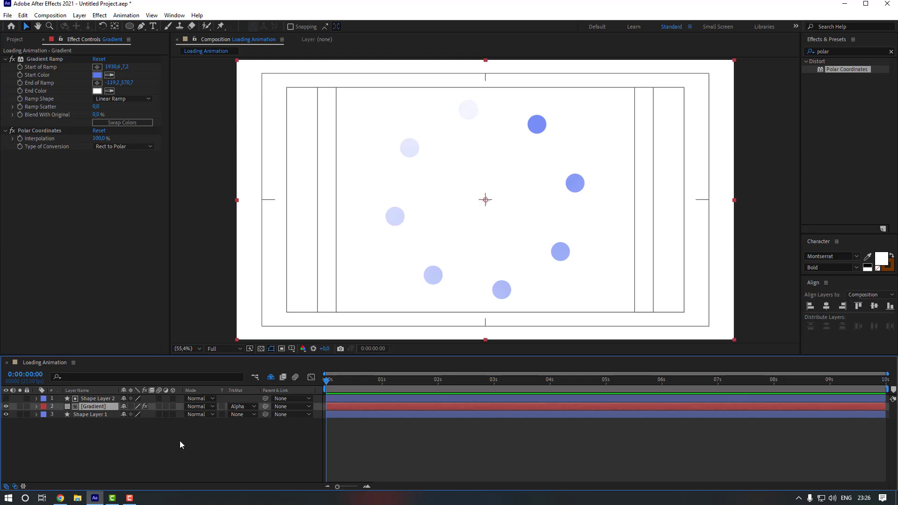
Keyframe the Gradient layer's Rotation from 0s to one full revolution at 2 seconds.
key("r")
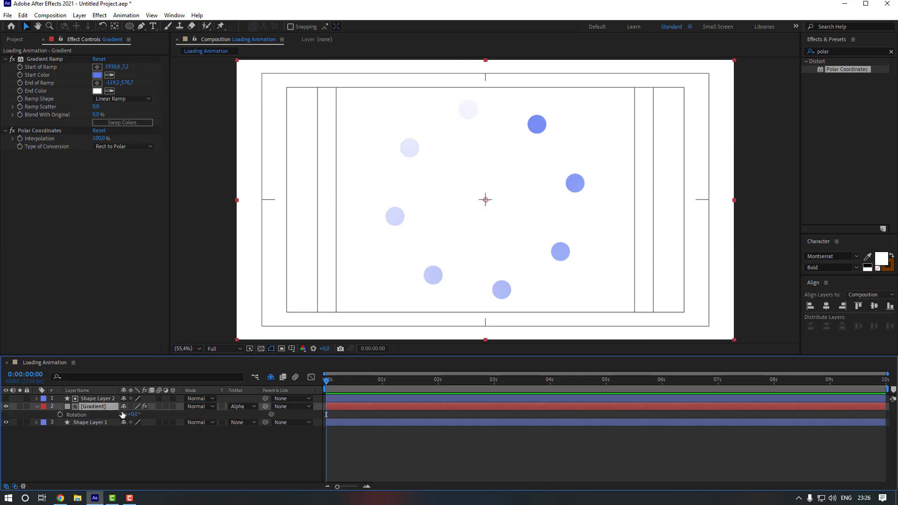
left_click(59, 415)
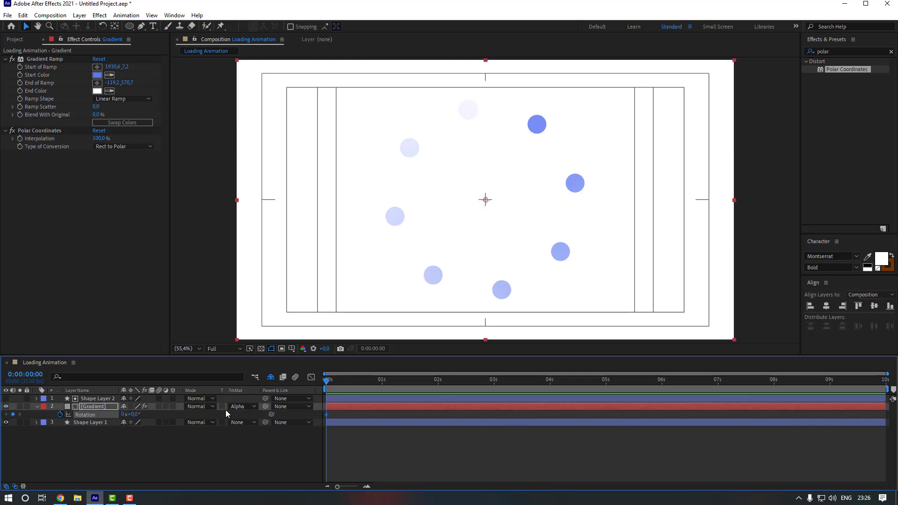
left_click(438, 383)
left_click(125, 415)
key("Return")
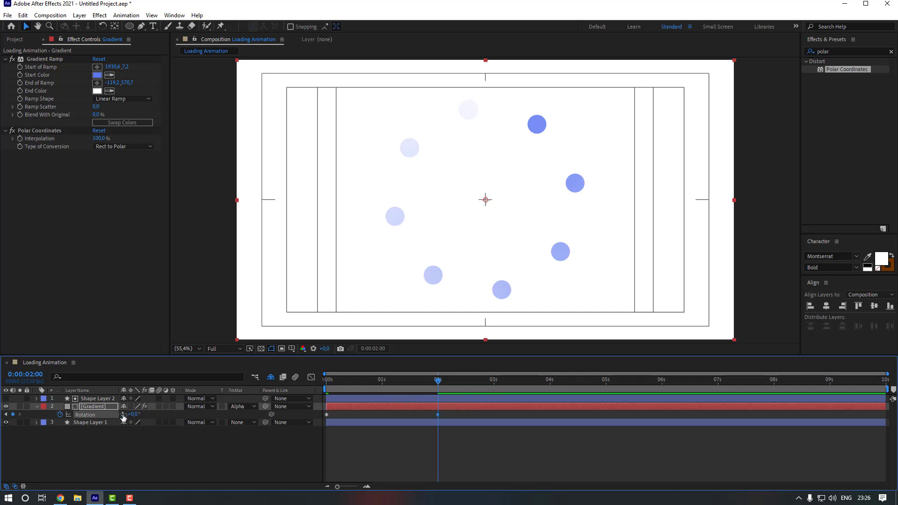
End the work area at 2 seconds and preview the spinning dot shading.
key("n")
left_click(404, 459)
key("space")
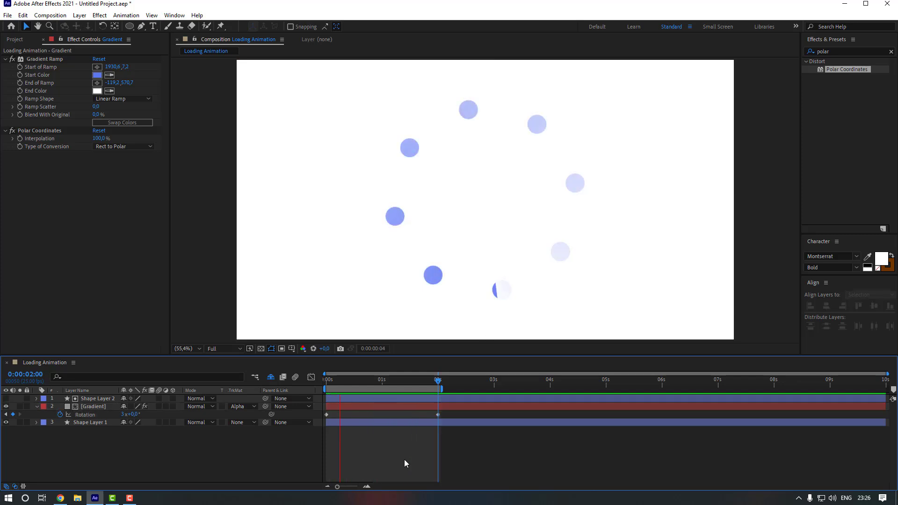
key("space")
left_click_drag(424, 383, 337, 382)
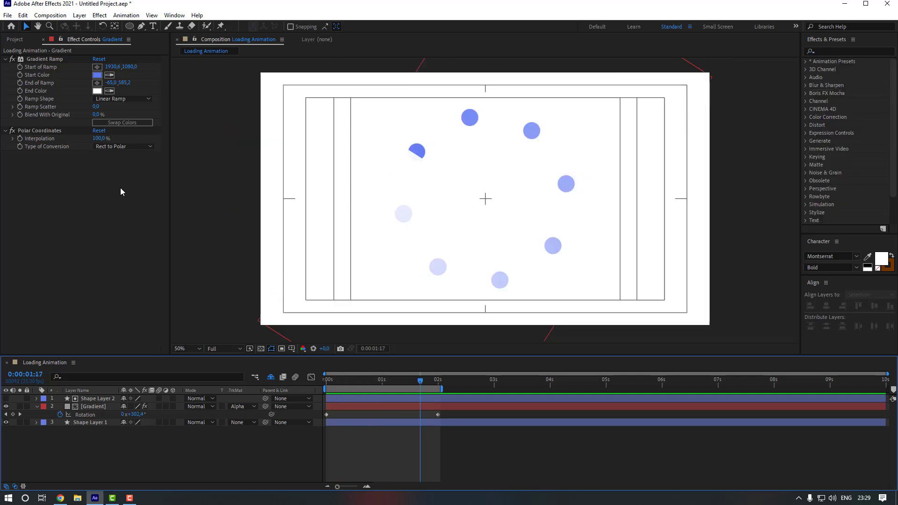
Apply Gaussian Blur at 74,9 blurriness to the Gradient layer and return to 0s.
left_click(828, 51)
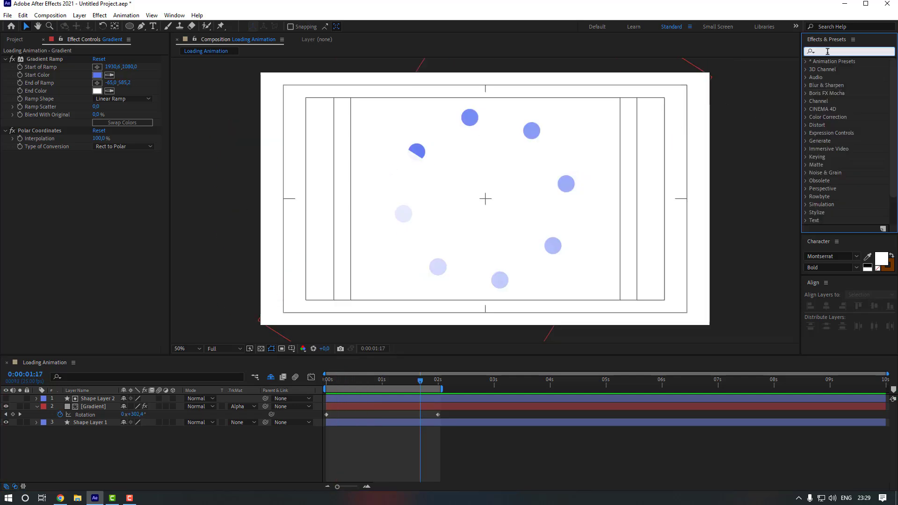
type("gaus")
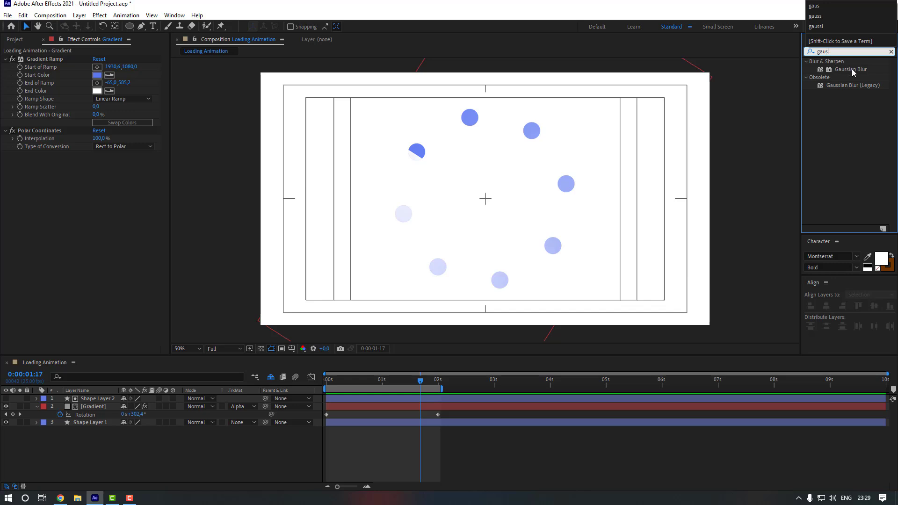
left_click_drag(852, 72, 97, 408)
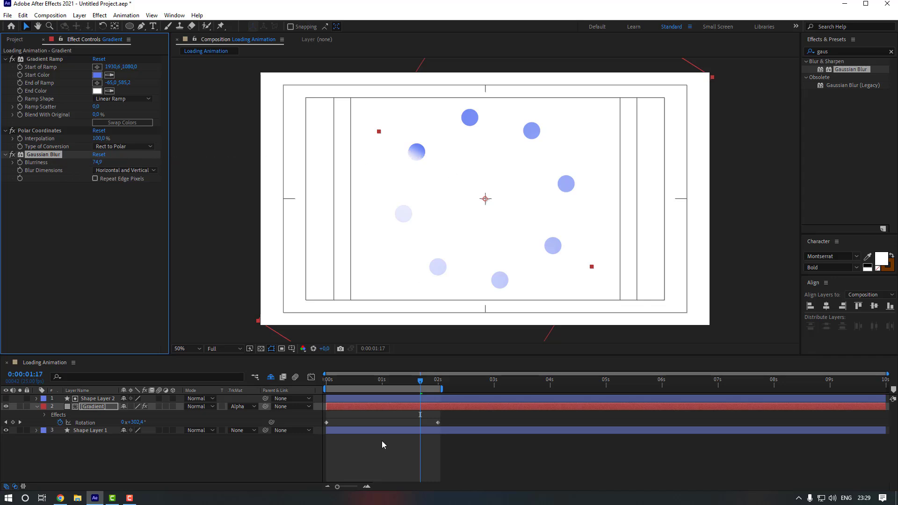
left_click(360, 451)
left_click_drag(388, 378, 295, 388)
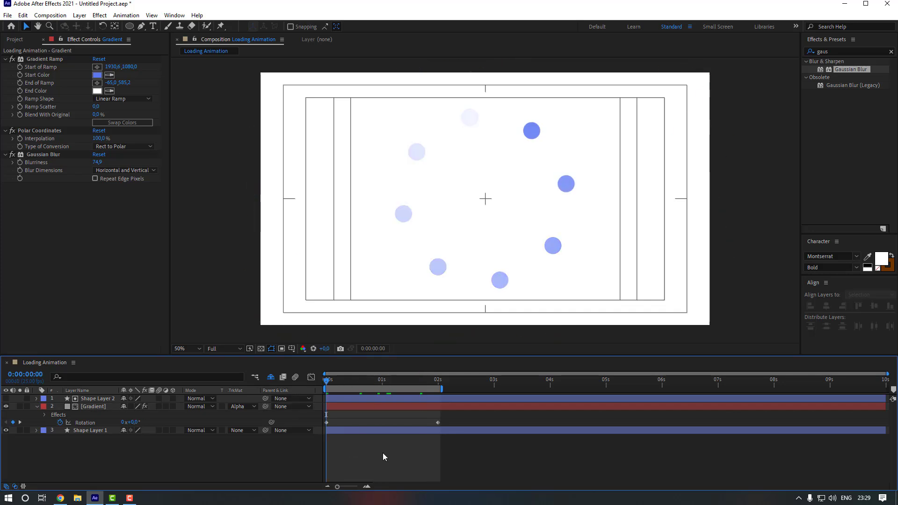
Change the 2-second Rotation keyframe to 2x+0,0° and preview the faster spin.
key("space")
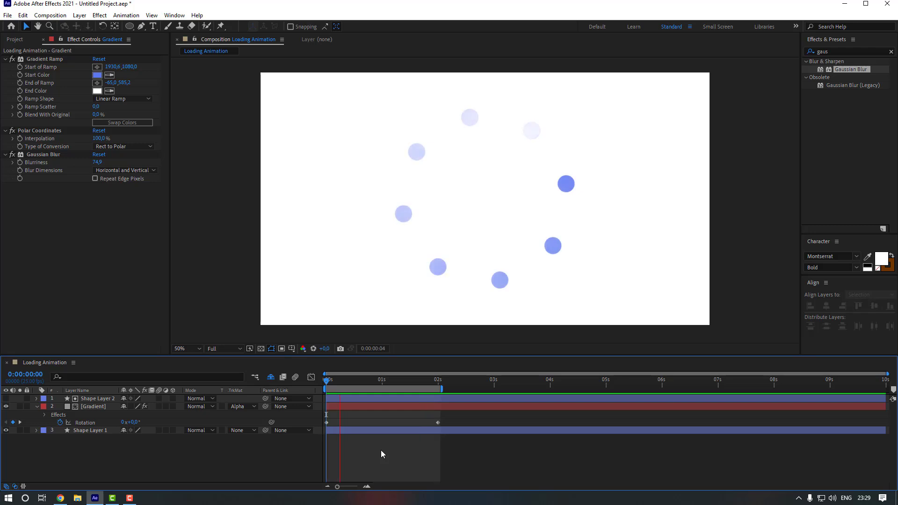
left_click(437, 379)
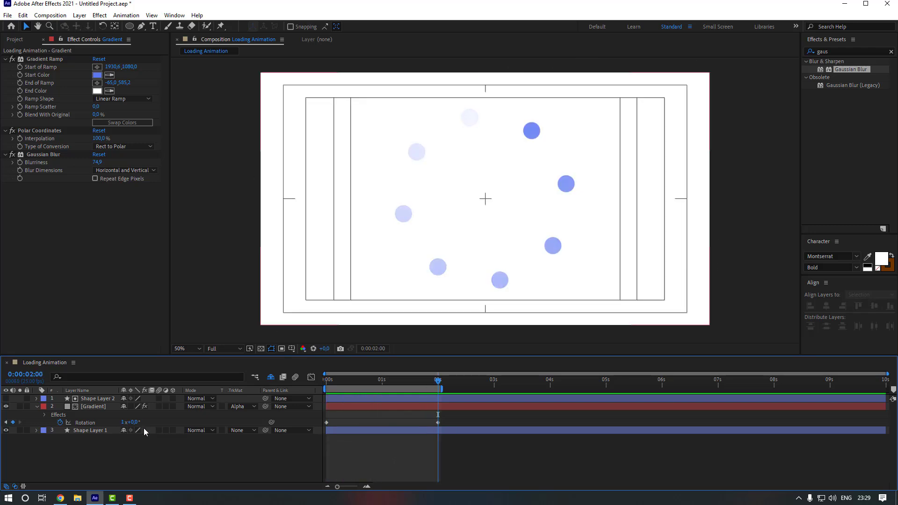
left_click(122, 422)
key("Return")
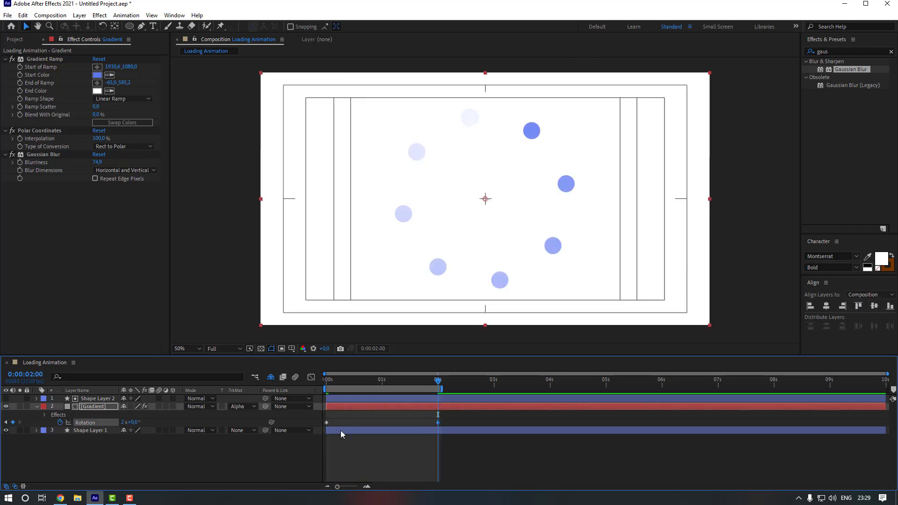
left_click(389, 450)
key("space")
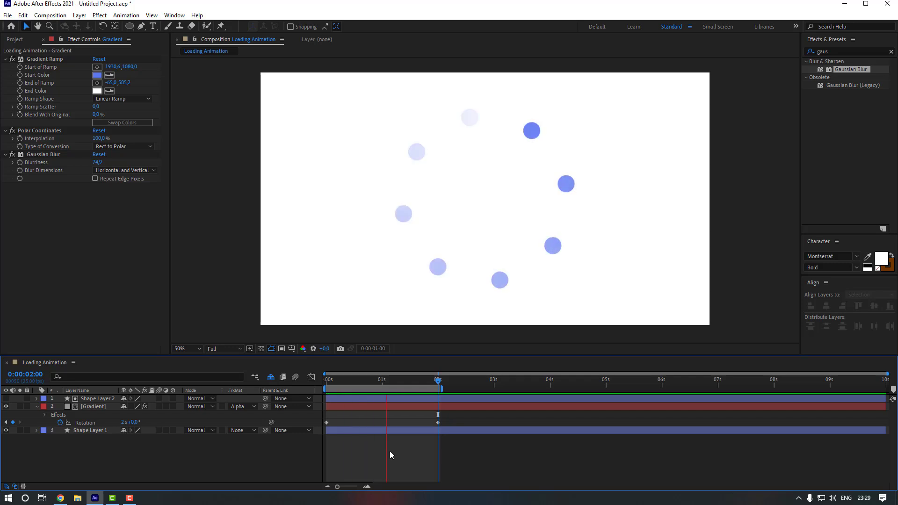